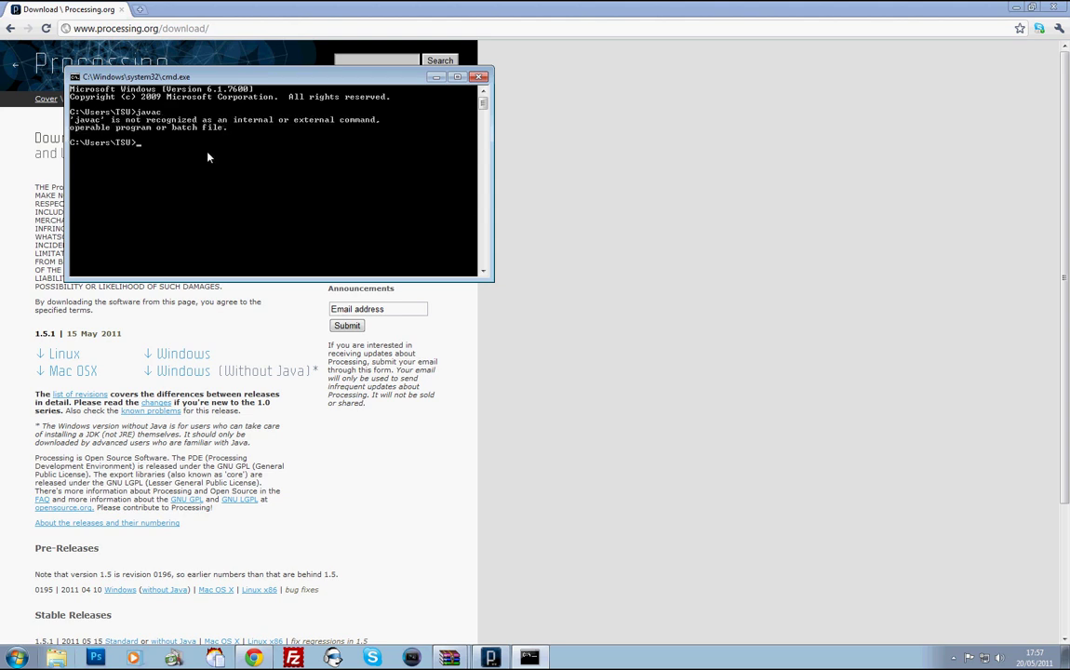
# Check for a Java compiler by running javac in the Command Prompt, and close the prompt window
pyautogui.write('javac')
pyautogui.press('Return')
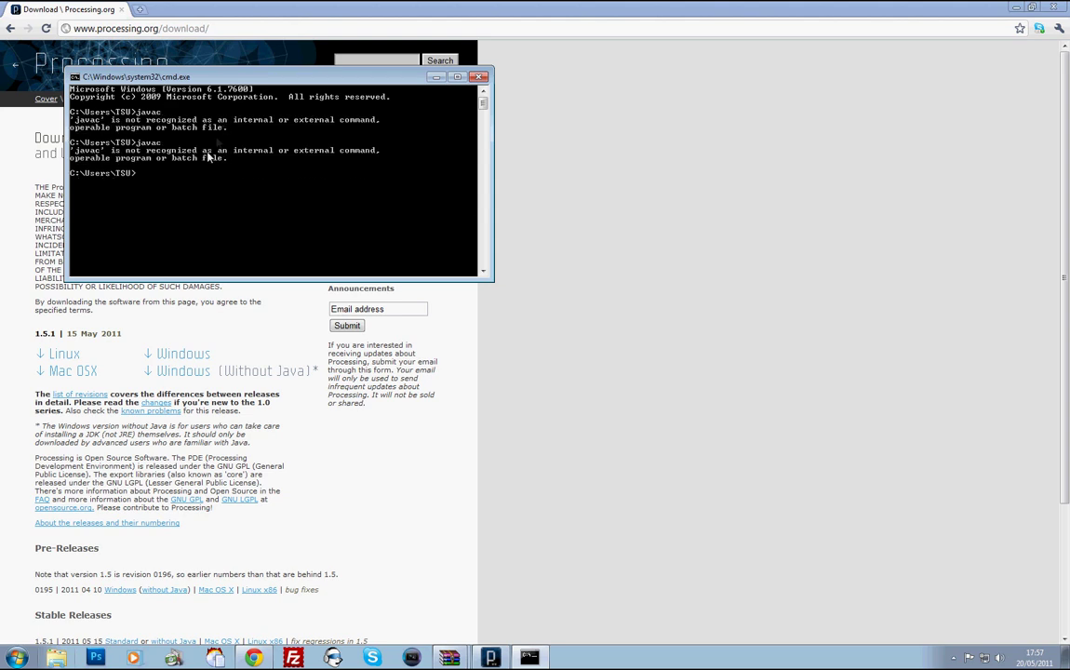
pyautogui.click(480, 78)
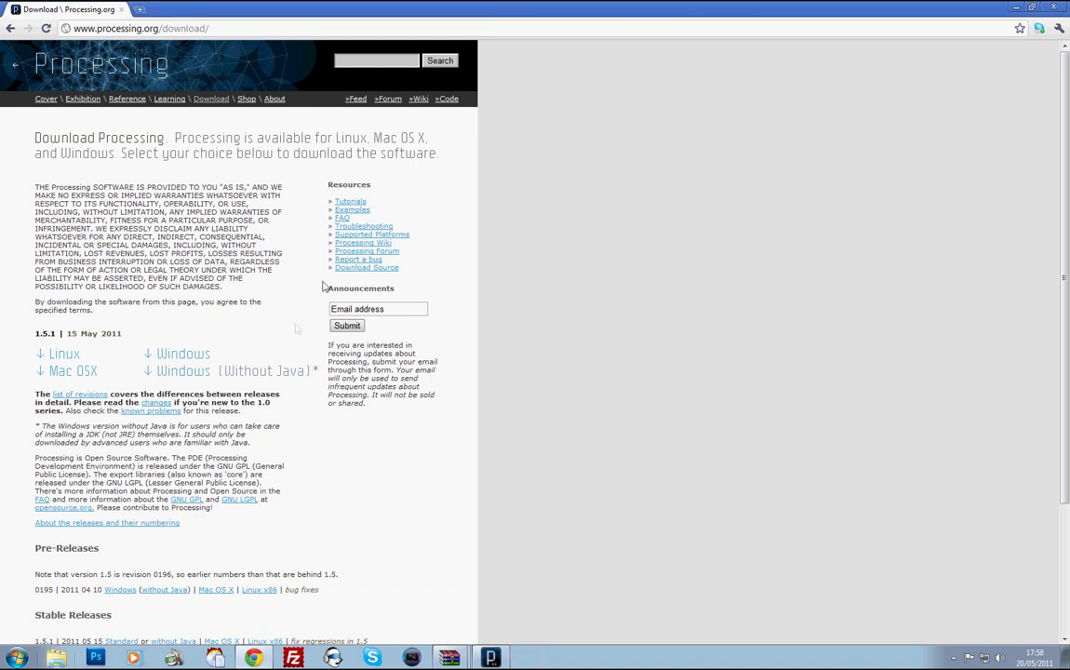
# Download the Windows version of Processing 1.5.1 that includes Java and shrink the browser window on the desktop
pyautogui.click(186, 356)
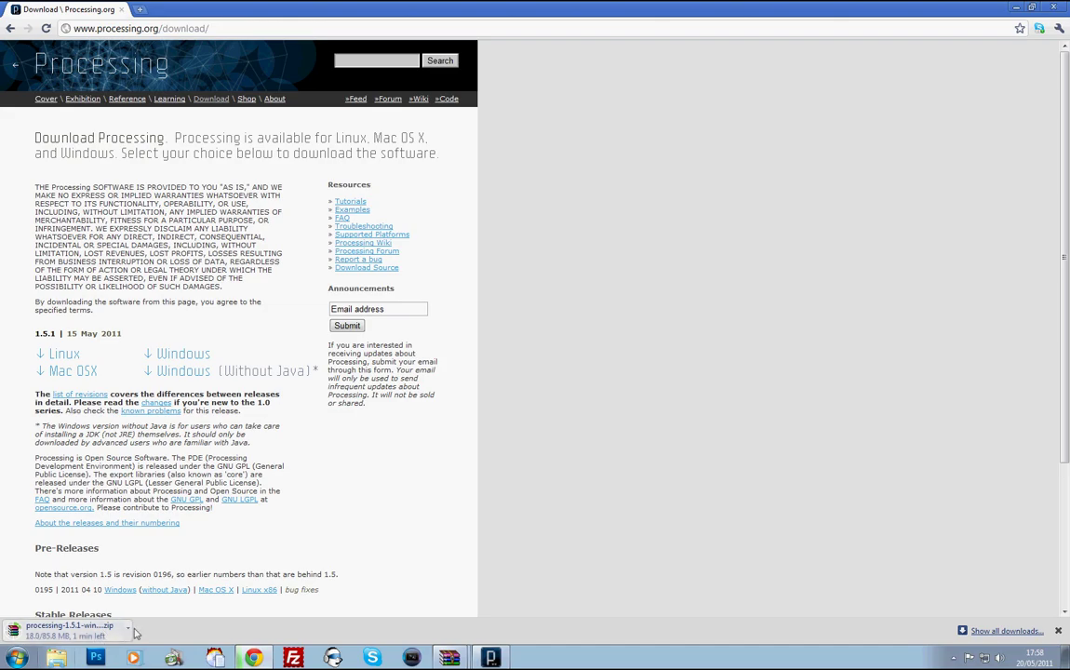
pyautogui.click(1015, 6)
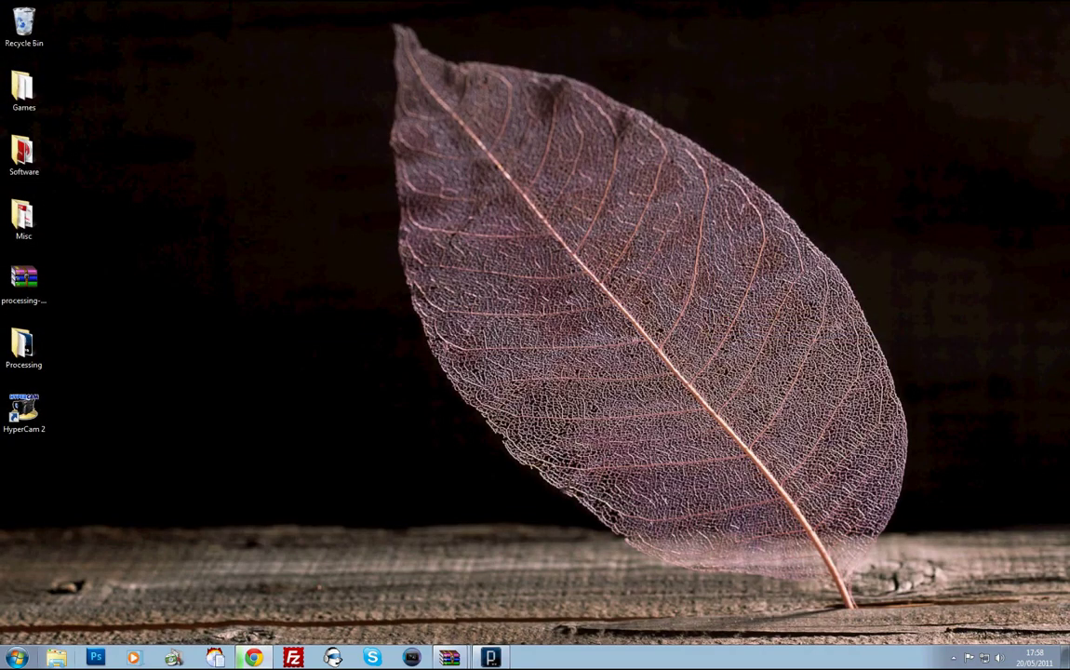
pyautogui.click(253, 658)
pyautogui.moveTo(566, 76); pyautogui.dragTo(617, 48)
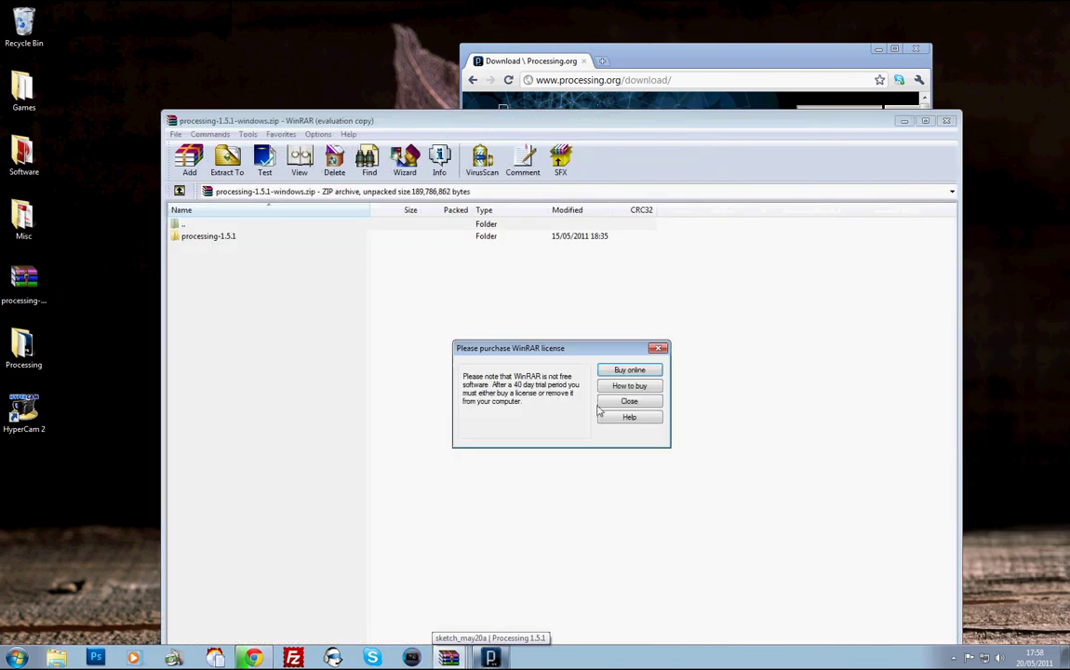
# Dismiss the WinRAR licence notice and open the processing-1.5.1 folder inside the downloaded archive
pyautogui.click(628, 401)
pyautogui.moveTo(1056, 79); pyautogui.dragTo(244, 48)
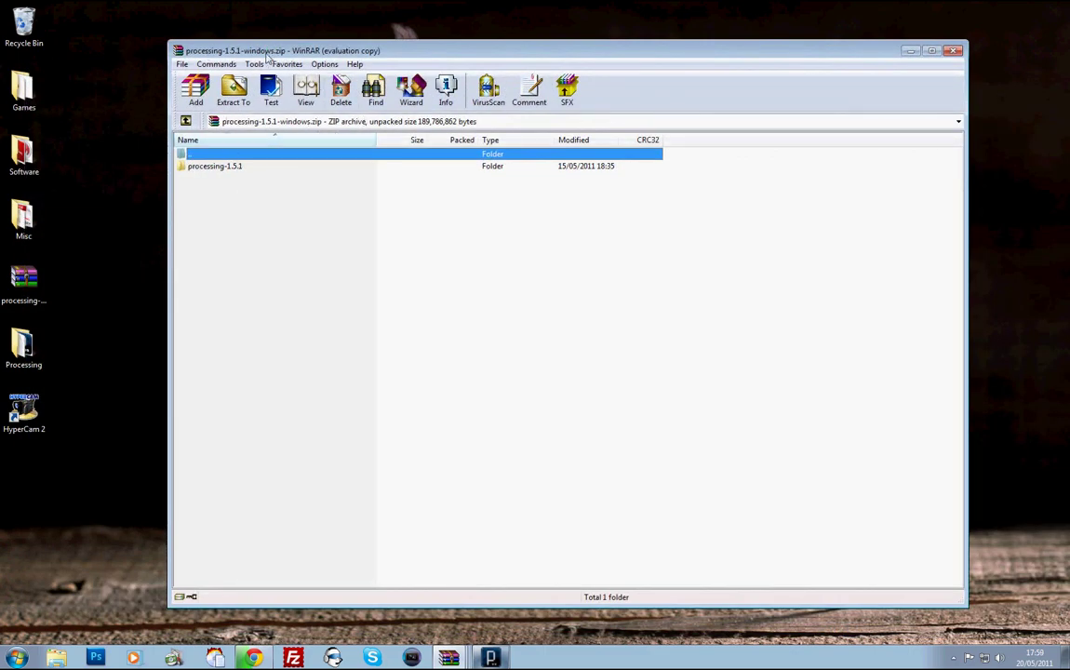
pyautogui.click(230, 182)
pyautogui.click(223, 168)
pyautogui.click(232, 200)
pyautogui.doubleClick(224, 167)
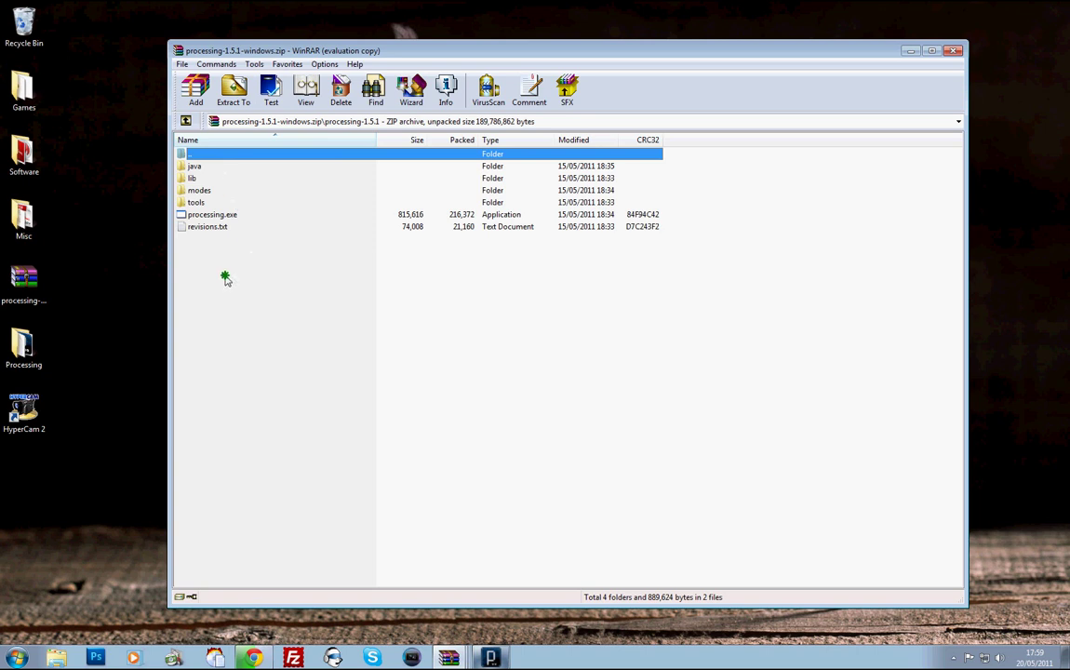
# Create a new folder named Pro on the desktop
pyautogui.rightClick(37, 373)
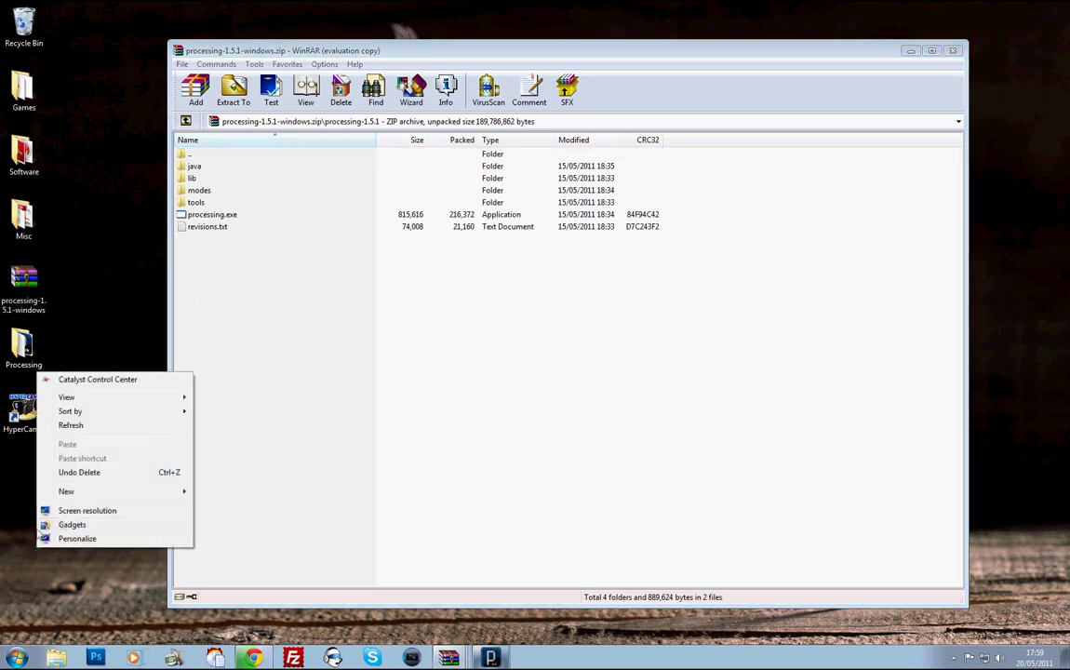
pyautogui.moveTo(112, 490)
pyautogui.click(223, 304)
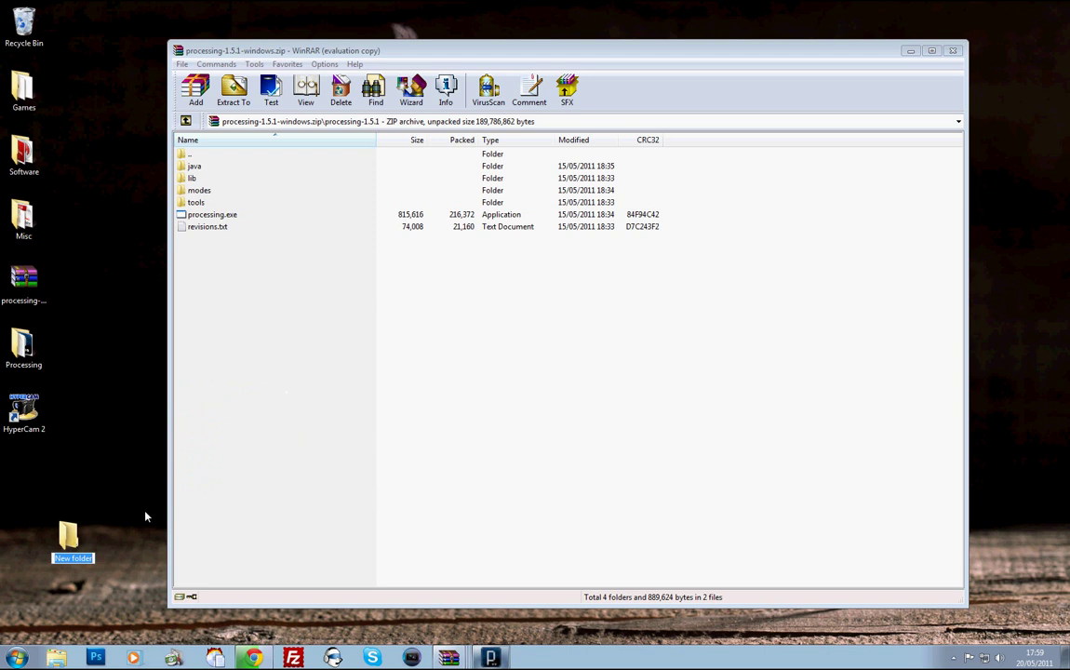
pyautogui.write('Pro')
pyautogui.press('Return')
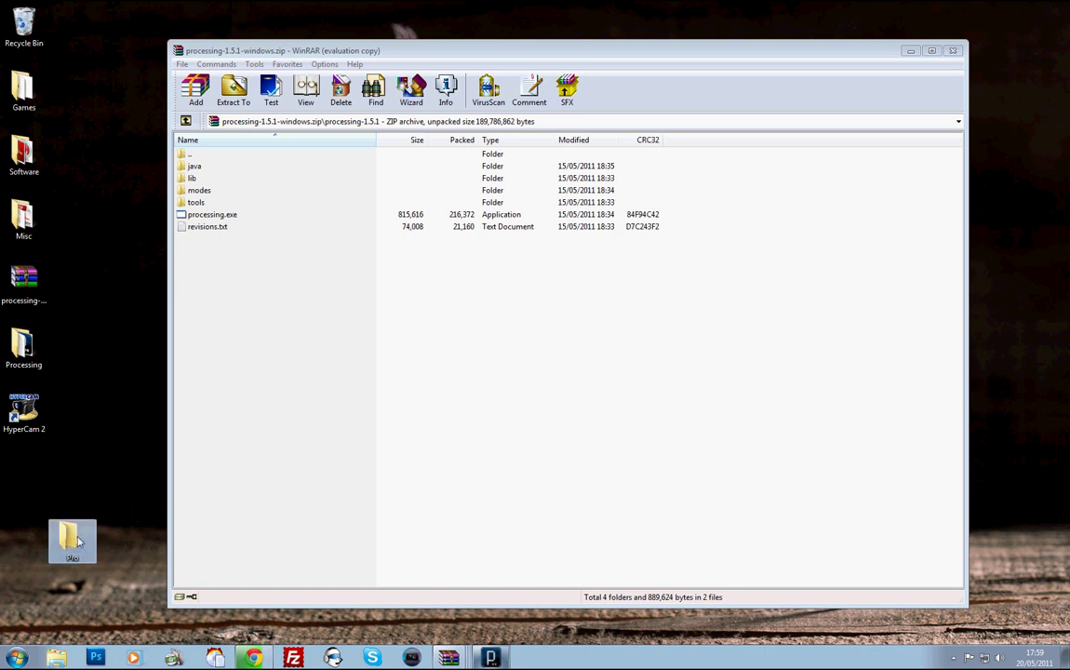
# Extract all files and folders inside processing-1.5.1 into the desktop folder Pro and close the archive
pyautogui.moveTo(228, 316); pyautogui.dragTo(36, 480)
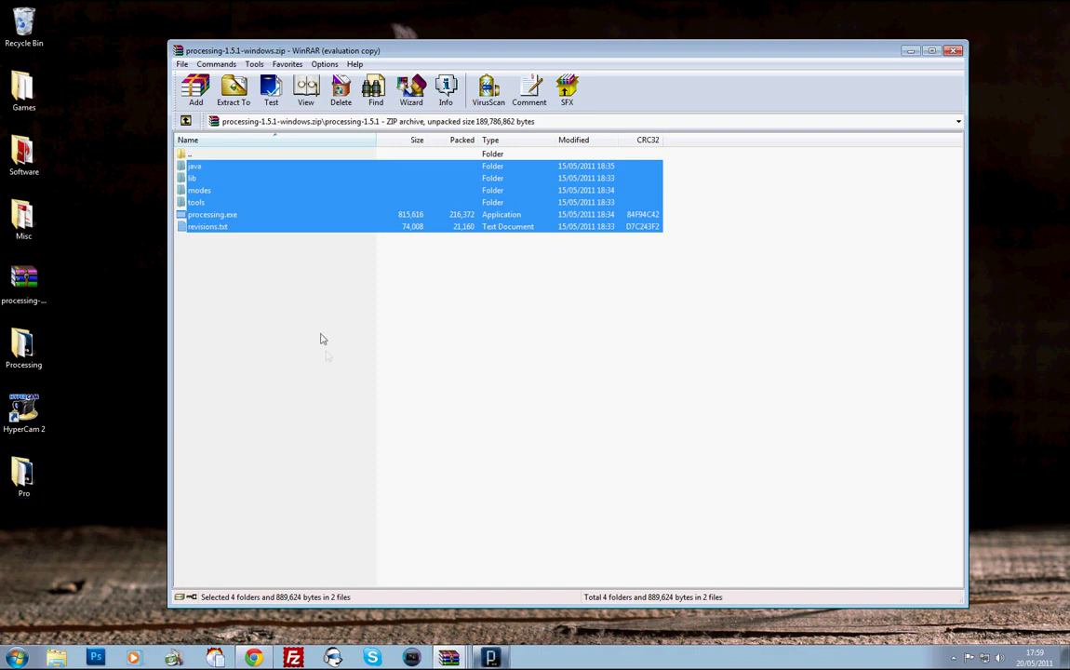
pyautogui.click(952, 50)
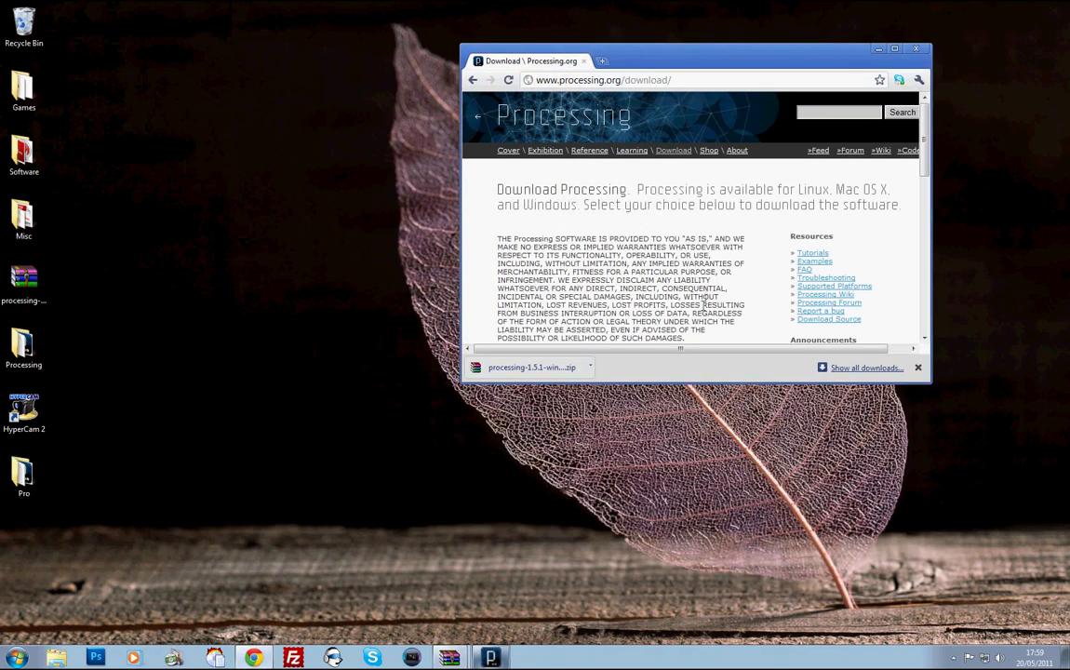
# Pin the processing application from the Pro folder to the taskbar, unpin it again and minimize the folder window
pyautogui.doubleClick(24, 472)
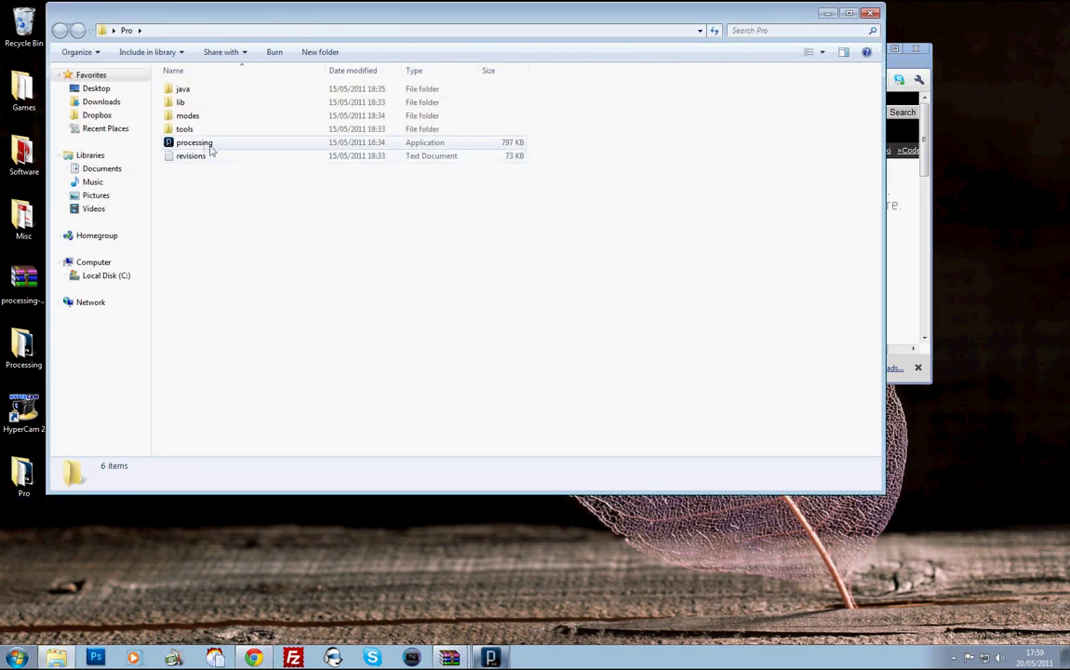
pyautogui.click(202, 143)
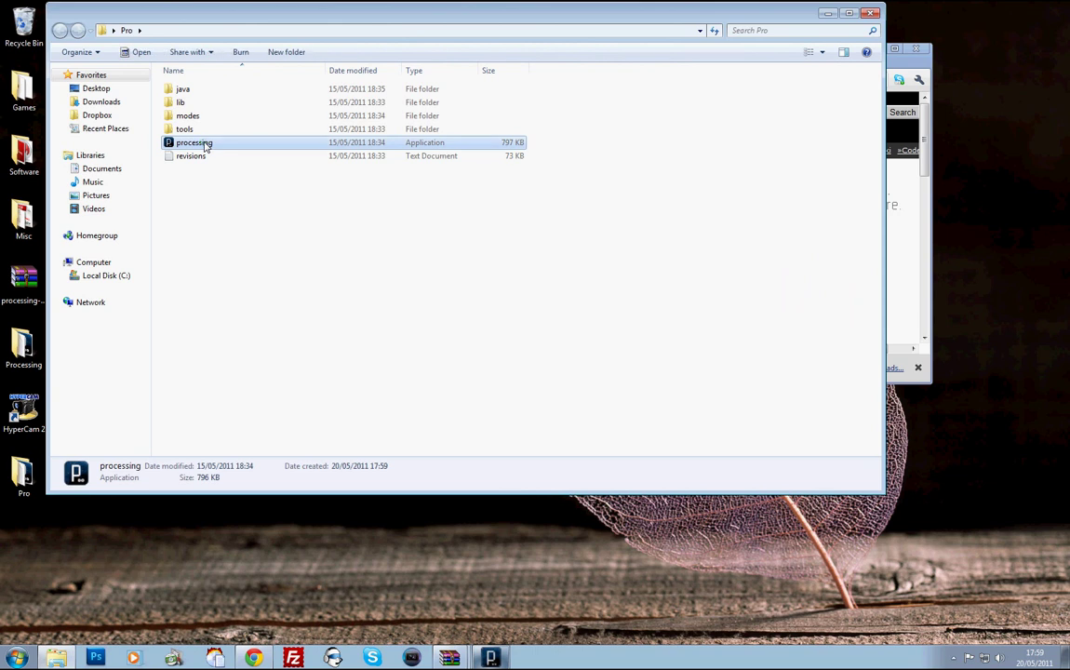
pyautogui.rightClick(205, 146)
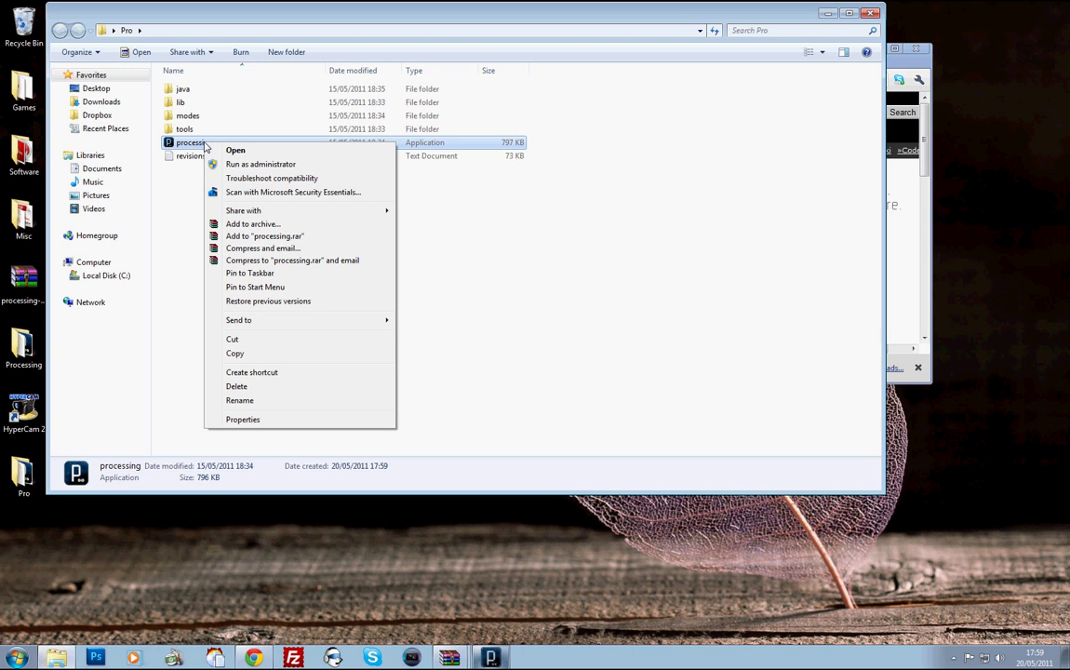
pyautogui.click(269, 274)
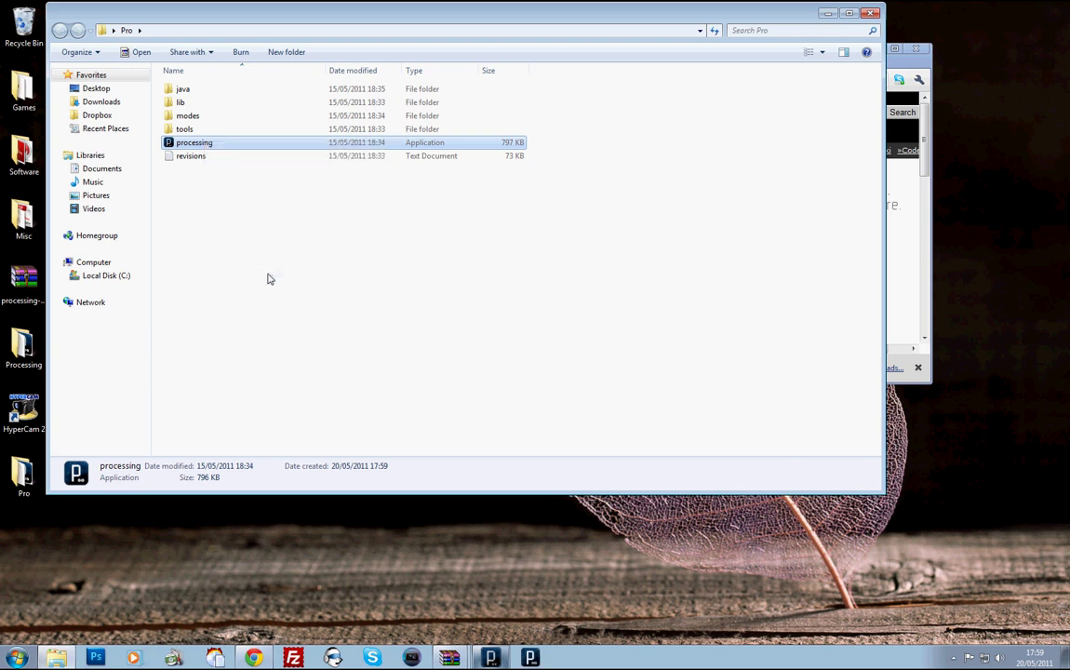
pyautogui.rightClick(531, 659)
pyautogui.click(507, 632)
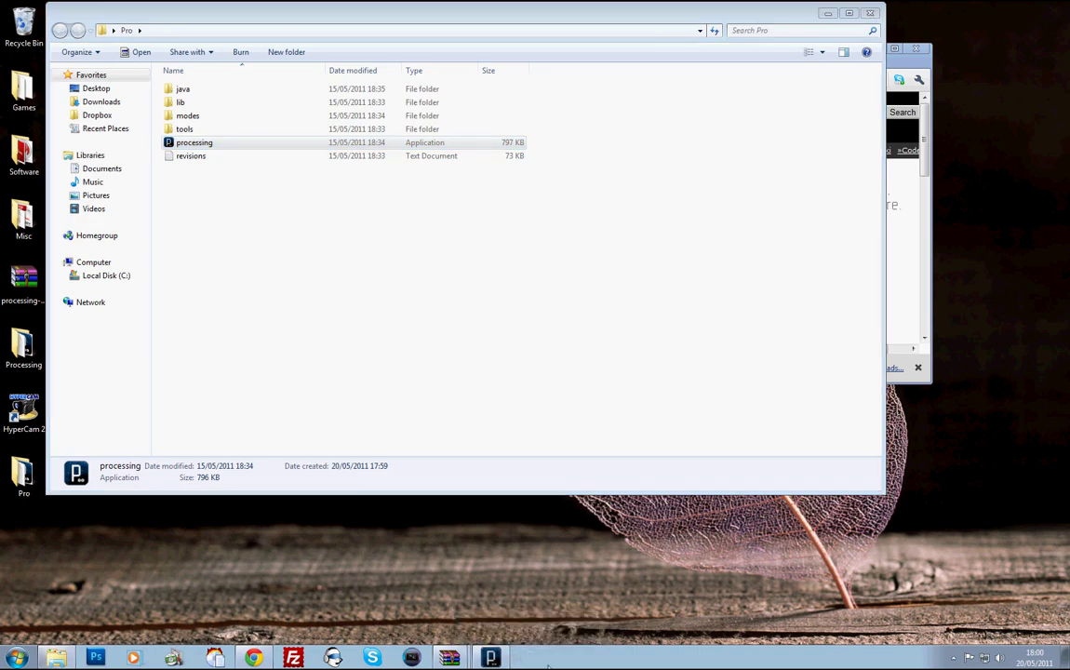
pyautogui.click(827, 14)
# Pin the processing application from the desktop's Processing folder to the taskbar and minimize the folder window
pyautogui.doubleClick(24, 346)
pyautogui.rightClick(206, 164)
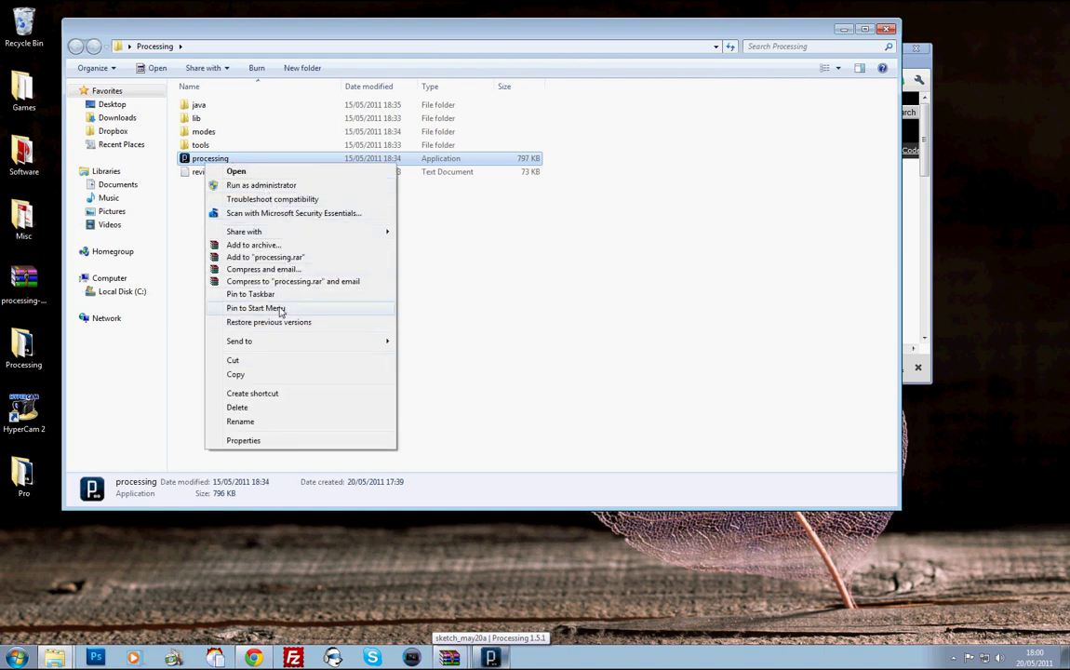
pyautogui.click(250, 294)
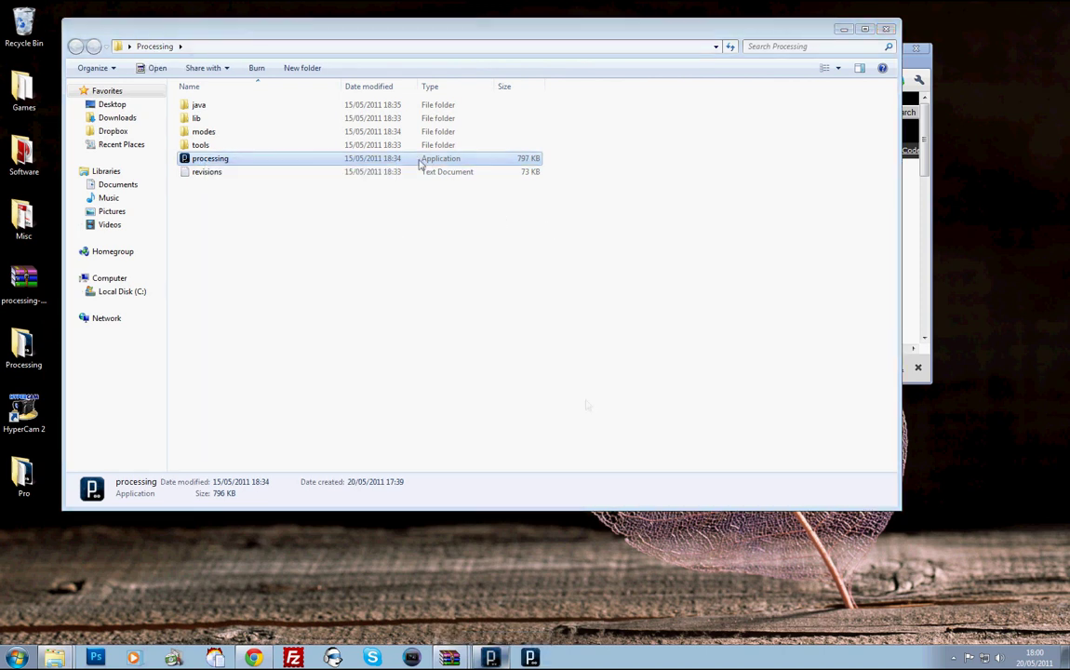
pyautogui.click(842, 31)
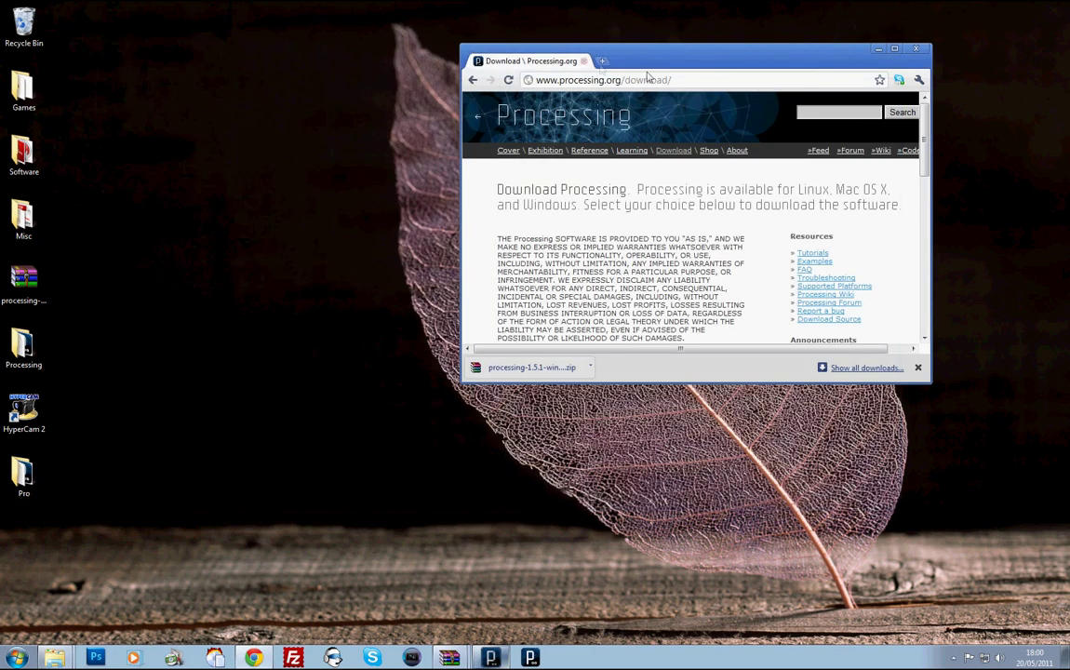
pyautogui.moveTo(667, 66); pyautogui.dragTo(749, 85)
pyautogui.moveTo(577, 86); pyautogui.dragTo(623, 85)
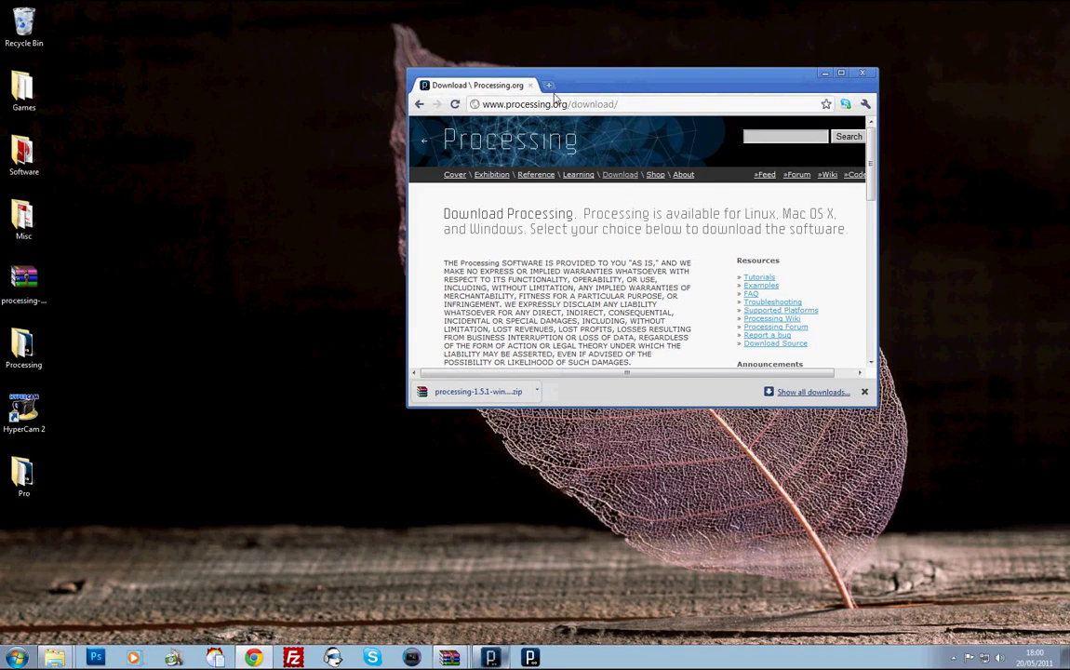
pyautogui.moveTo(584, 86); pyautogui.dragTo(538, 66)
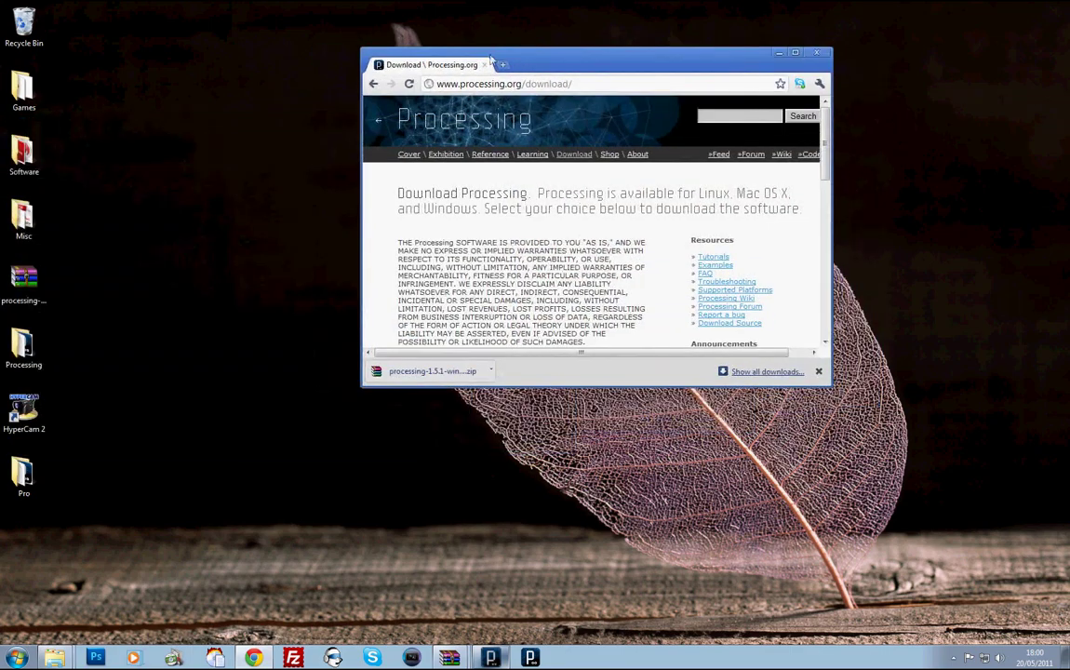
pyautogui.moveTo(474, 58); pyautogui.dragTo(401, 57)
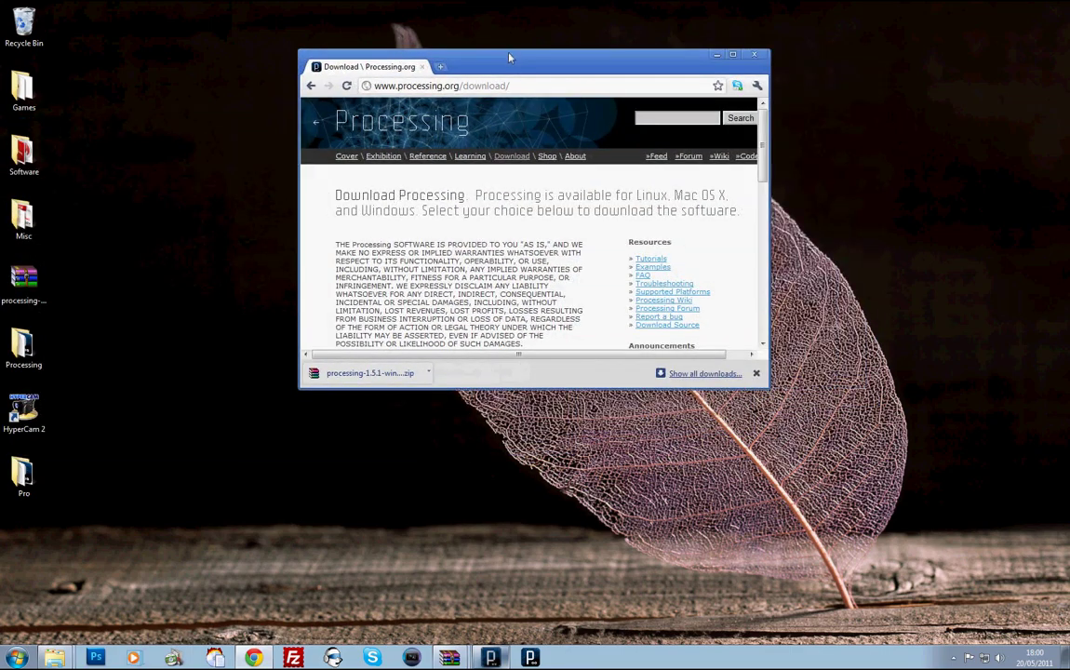
pyautogui.moveTo(509, 58); pyautogui.dragTo(487, 42)
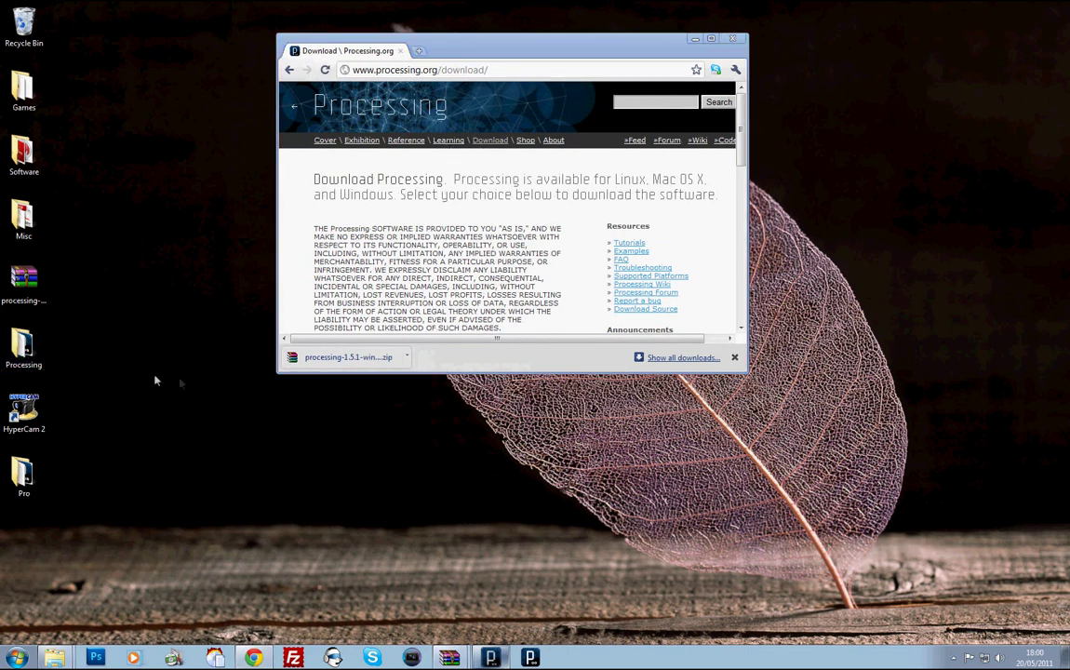
# Launch the processing application from the desktop's Processing folder
pyautogui.doubleClick(42, 361)
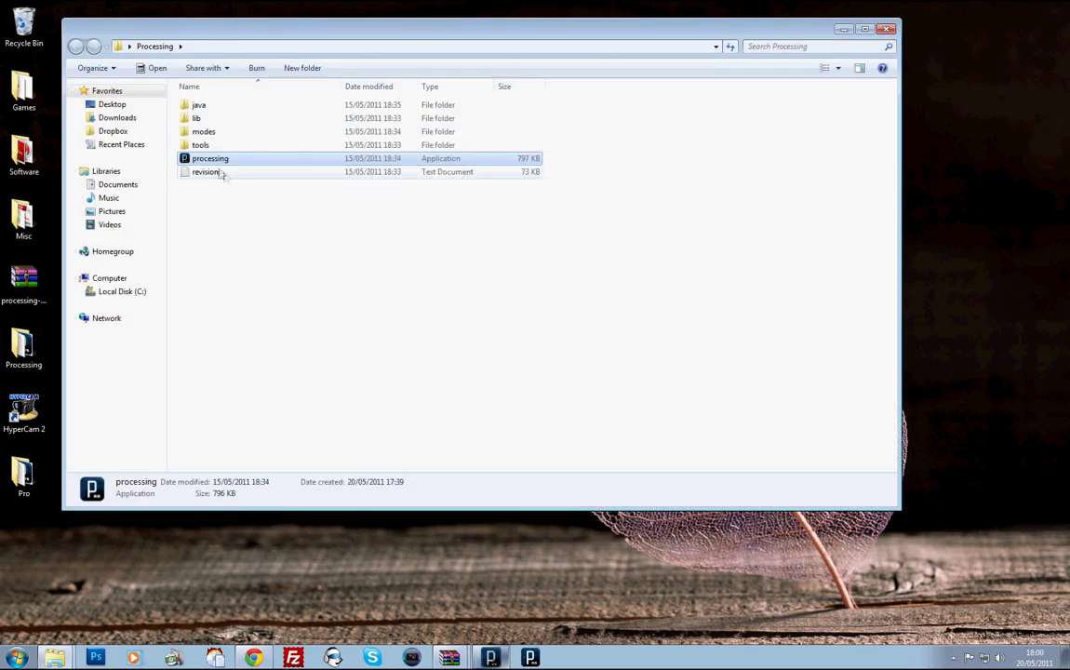
pyautogui.click(233, 231)
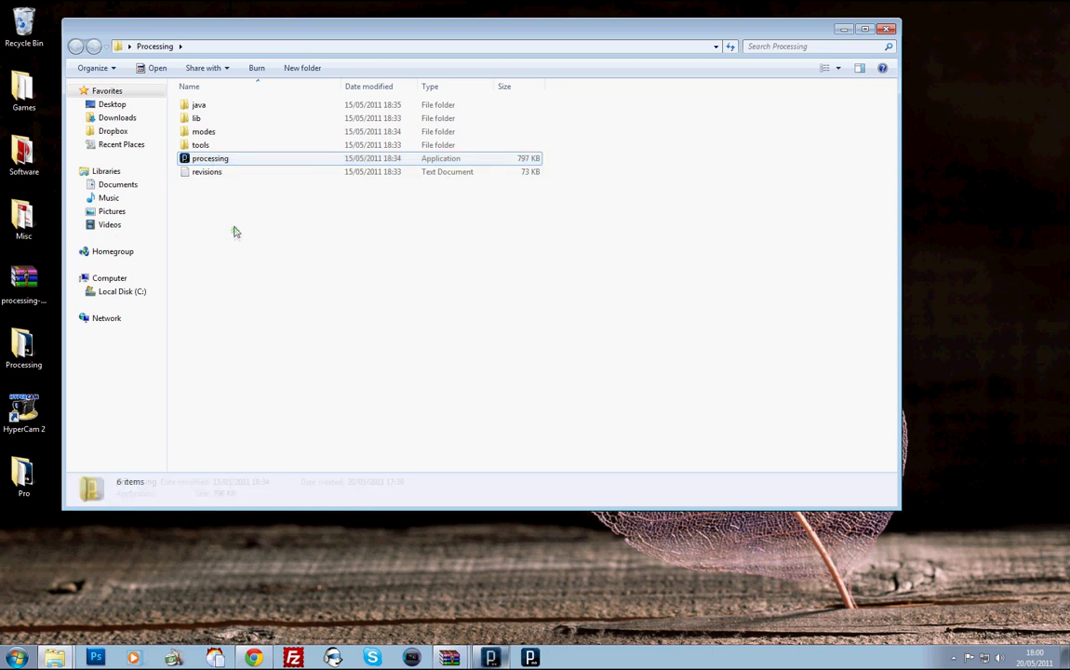
pyautogui.click(220, 166)
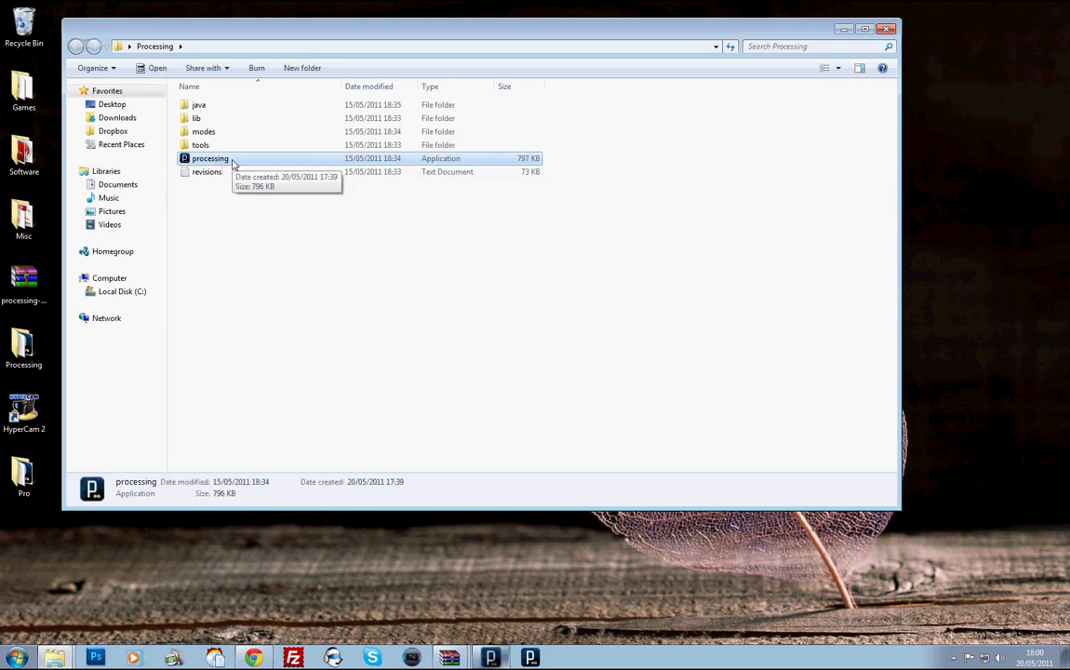
pyautogui.doubleClick(232, 163)
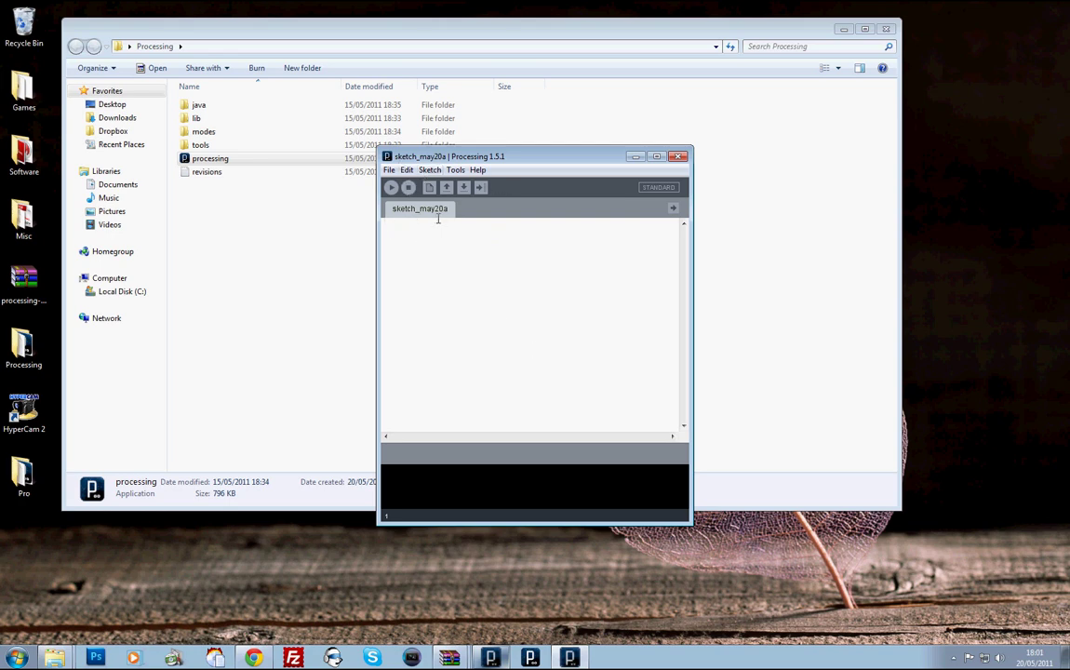
# Create new blank sketches repeatedly until the daily auto-naming limit is reached, and dismiss the notice
pyautogui.click(429, 188)
pyautogui.click(429, 188)
pyautogui.click(429, 188)
pyautogui.click(429, 187)
pyautogui.click(428, 188)
pyautogui.click(429, 188)
pyautogui.click(429, 188)
pyautogui.click(429, 188)
pyautogui.click(429, 188)
pyautogui.click(428, 188)
pyautogui.click(429, 187)
pyautogui.click(428, 189)
pyautogui.click(428, 188)
pyautogui.click(427, 190)
pyautogui.click(426, 191)
pyautogui.click(426, 191)
pyautogui.click(426, 190)
pyautogui.click(426, 191)
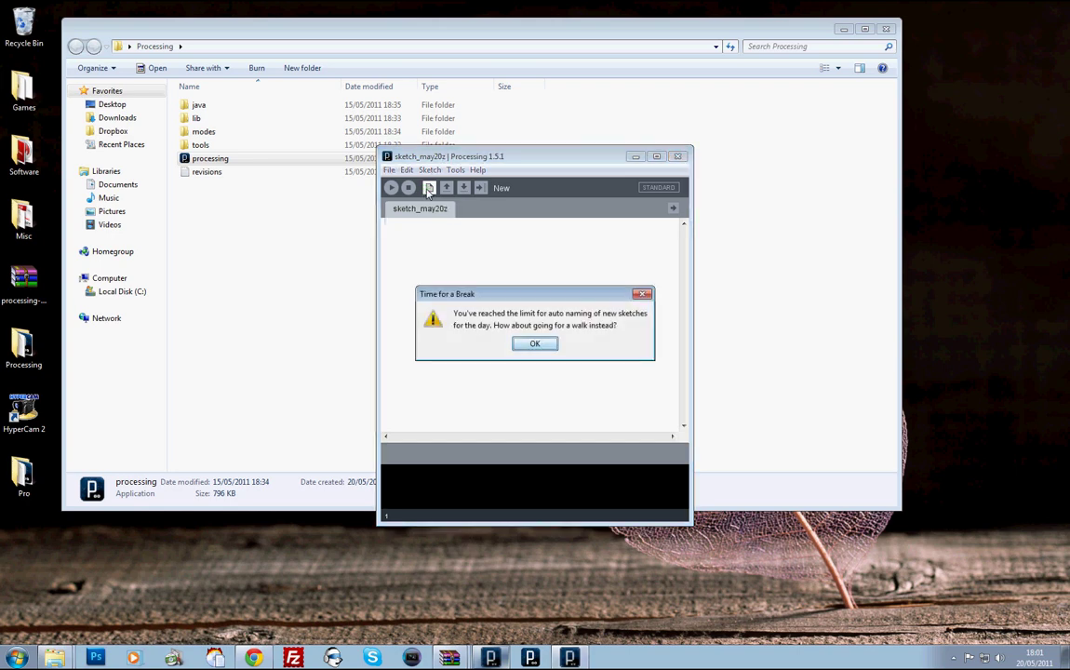
pyautogui.click(544, 345)
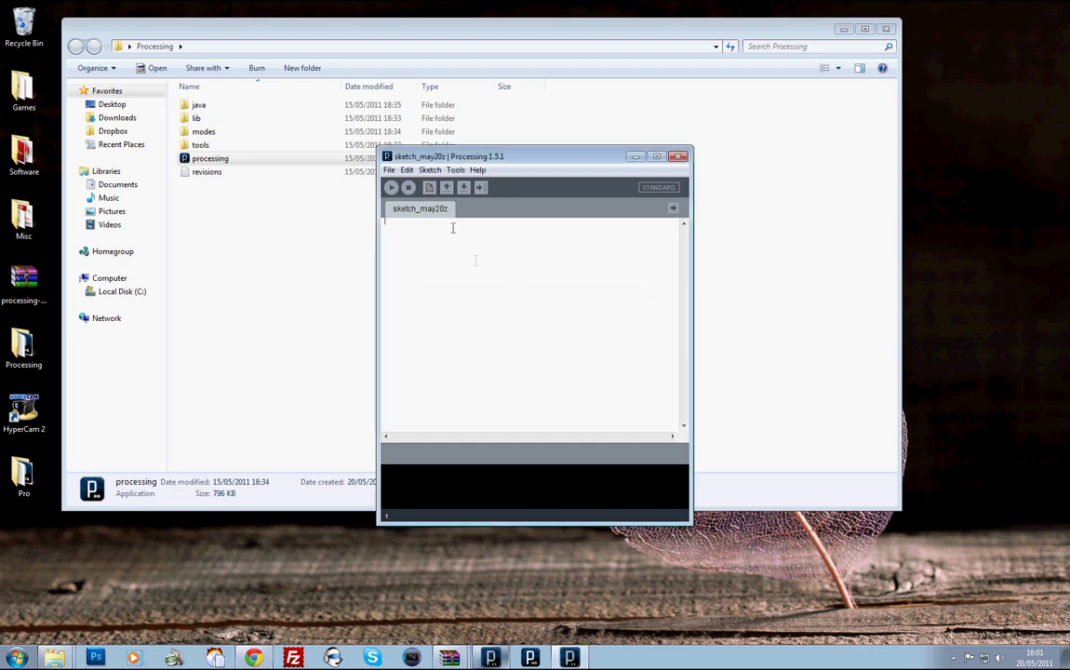
# Minimize the Processing folder and browser windows so only the sketch editor stays on the desktop
pyautogui.click(437, 254)
pyautogui.click(842, 29)
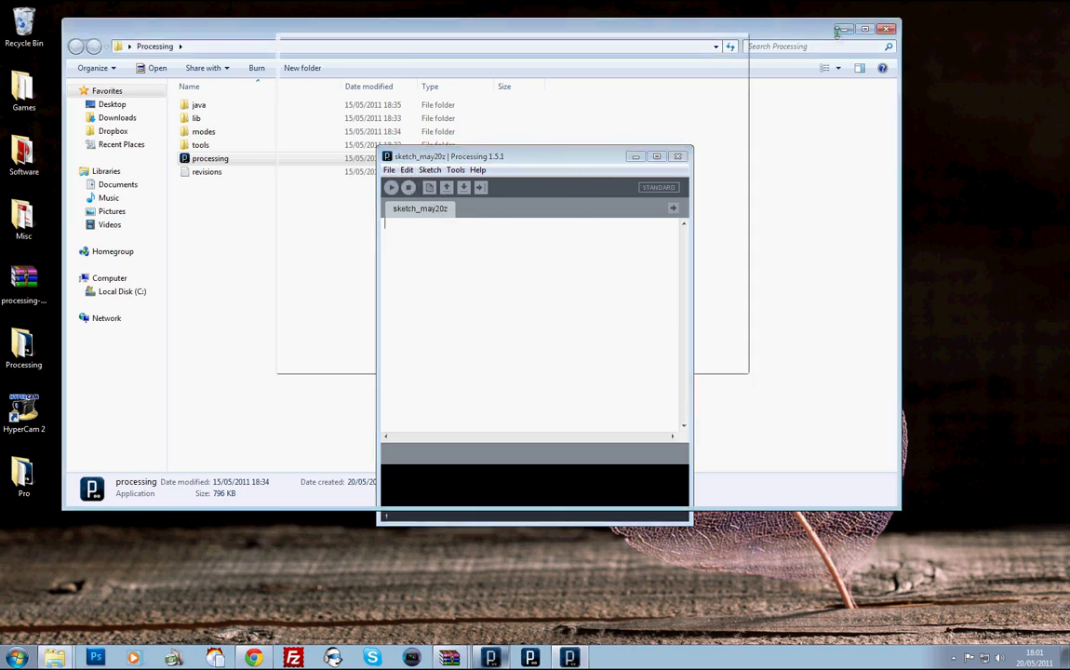
pyautogui.click(633, 39)
pyautogui.click(696, 40)
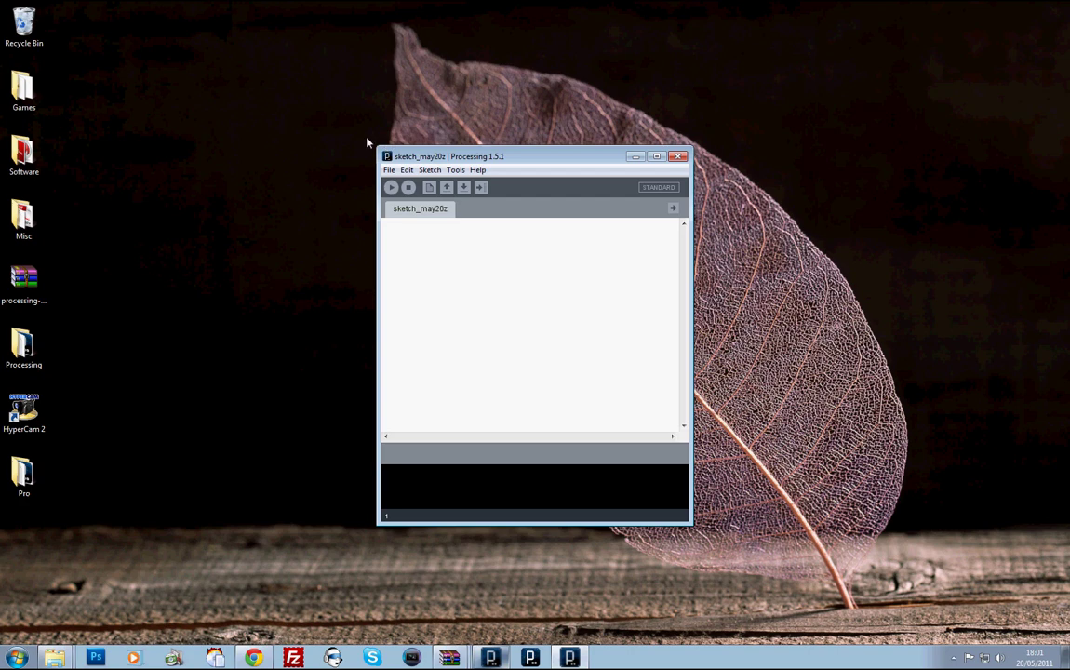
pyautogui.moveTo(353, 127); pyautogui.dragTo(688, 521)
pyautogui.click(419, 243)
pyautogui.click(453, 170)
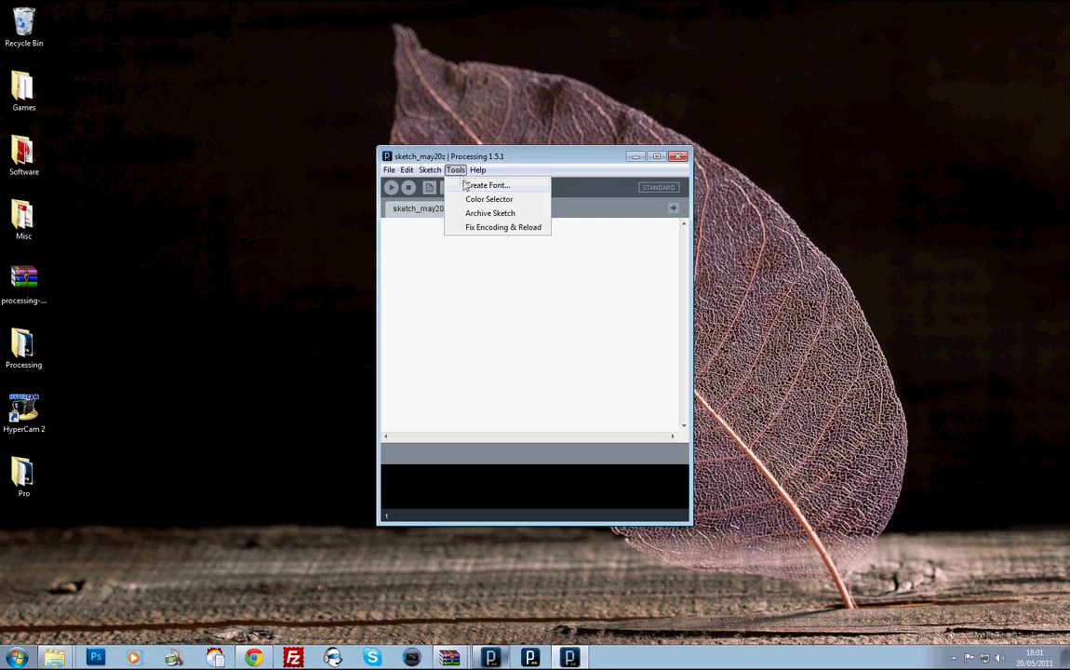
pyautogui.click(385, 224)
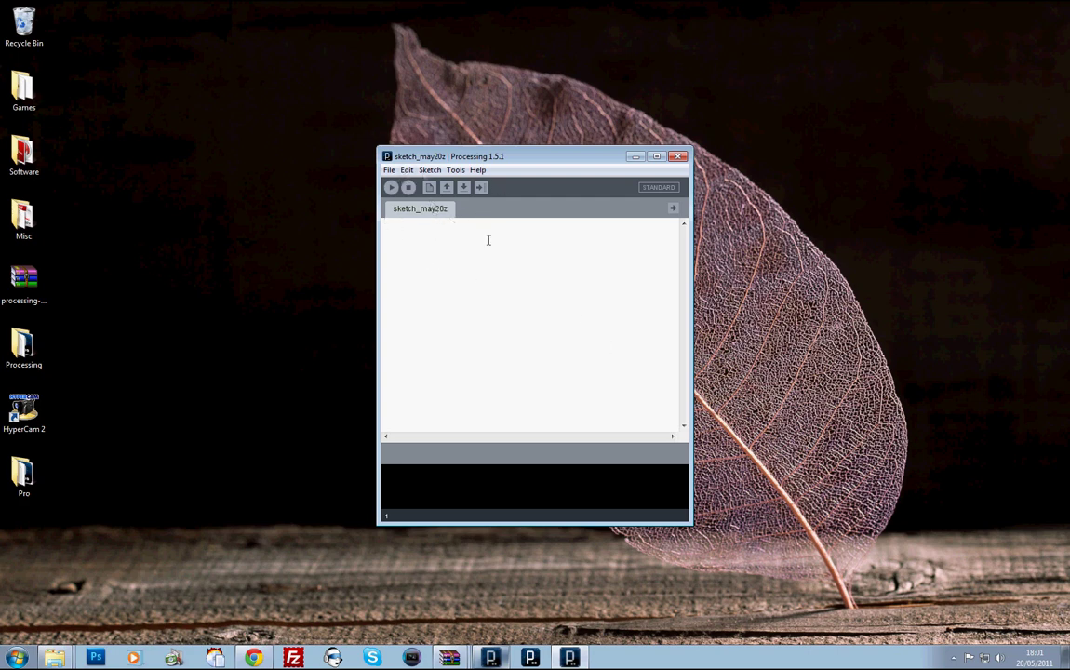
pyautogui.moveTo(343, 107); pyautogui.dragTo(701, 554)
pyautogui.click(442, 265)
pyautogui.click(454, 170)
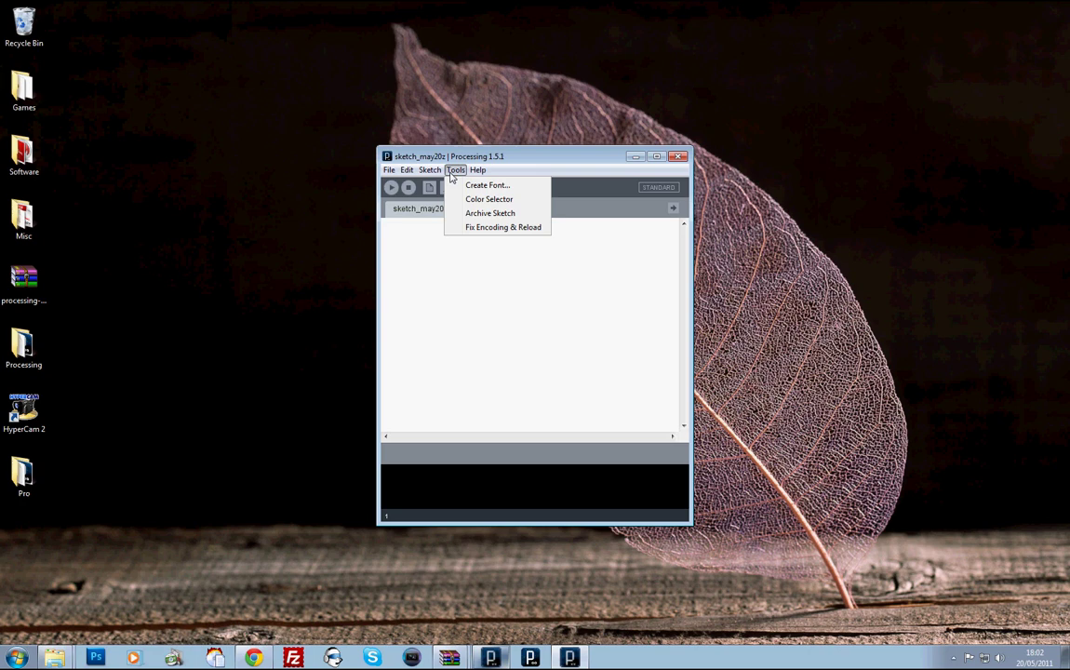
# Set the maximum available memory to 1000 MB in the preferences and save the change
pyautogui.moveTo(389, 171)
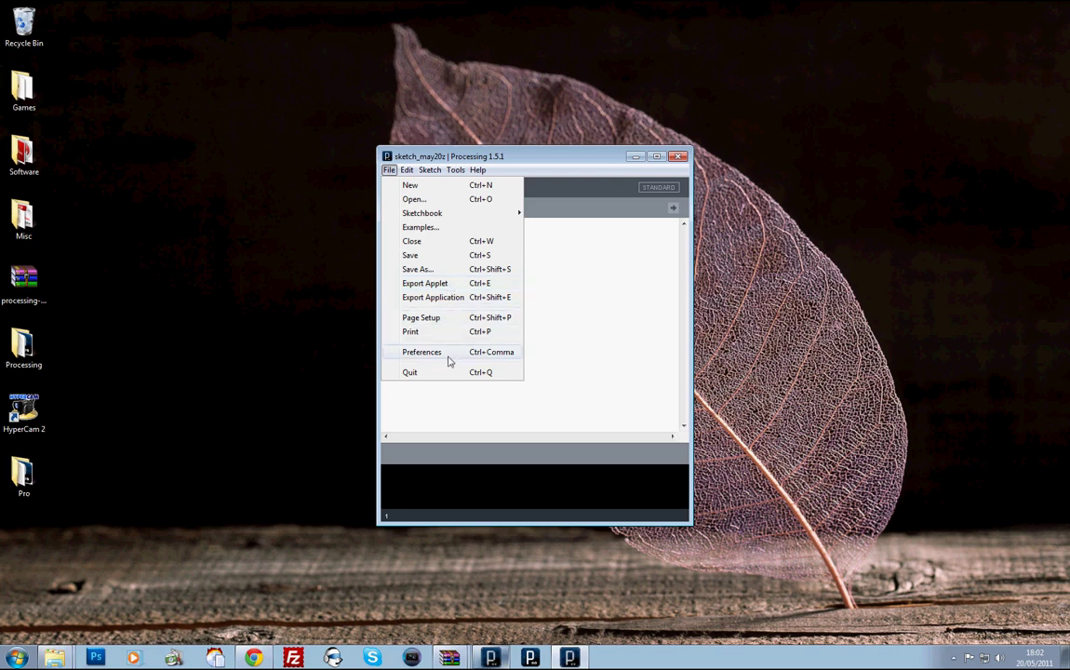
pyautogui.click(448, 354)
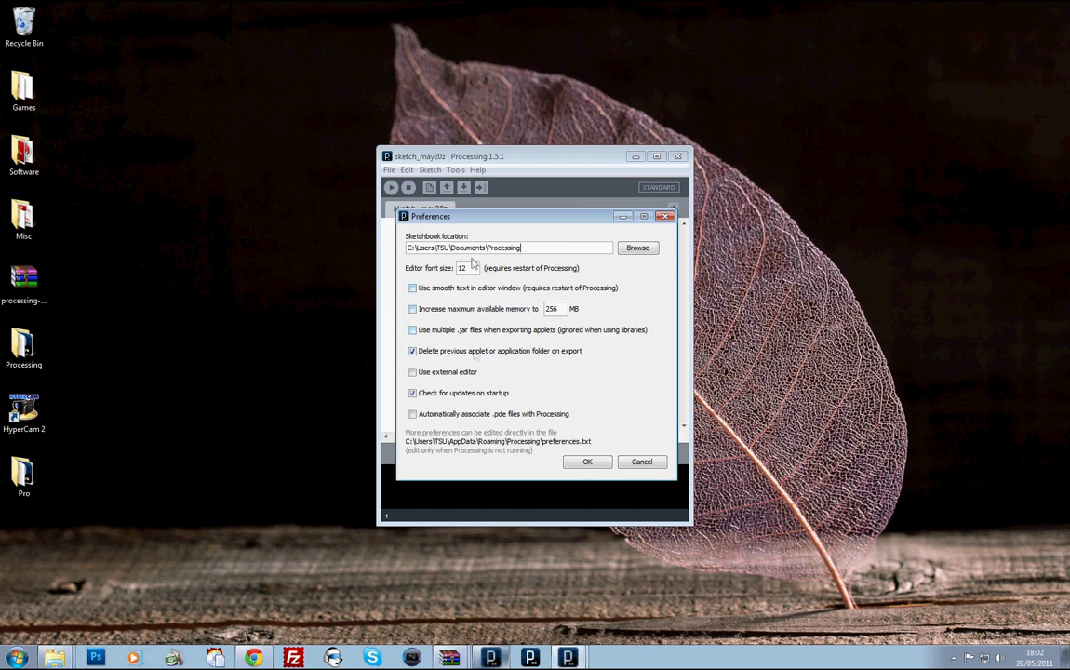
pyautogui.doubleClick(553, 310)
pyautogui.click(564, 309)
pyautogui.click(585, 461)
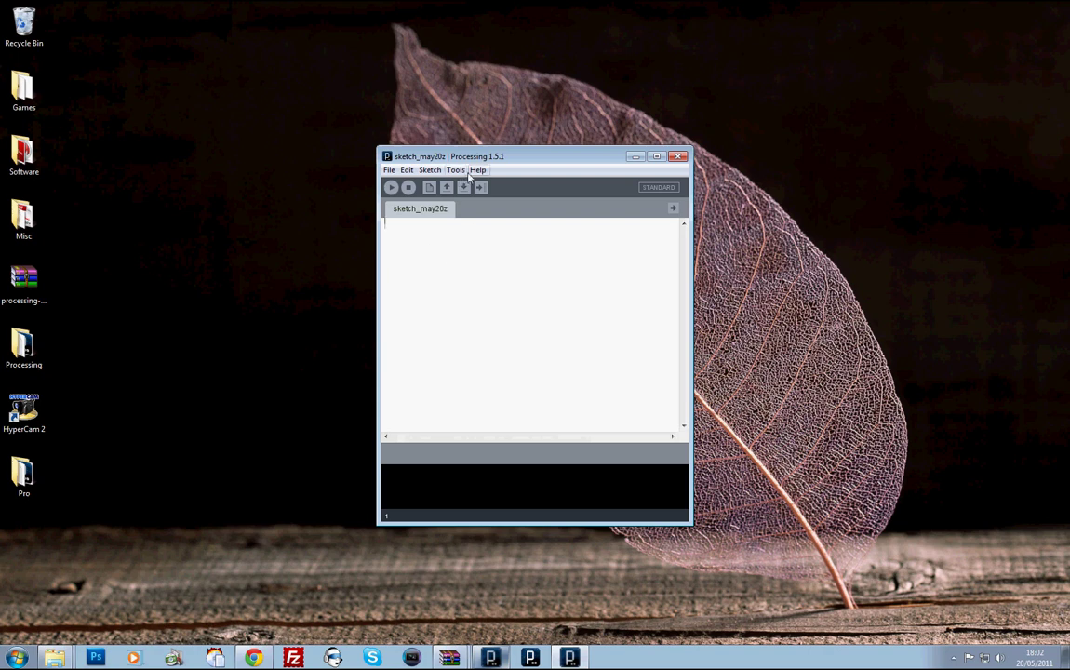
# Apply Auto Format to the blank sketch and write an empty void setup(){ } function
pyautogui.click(410, 171)
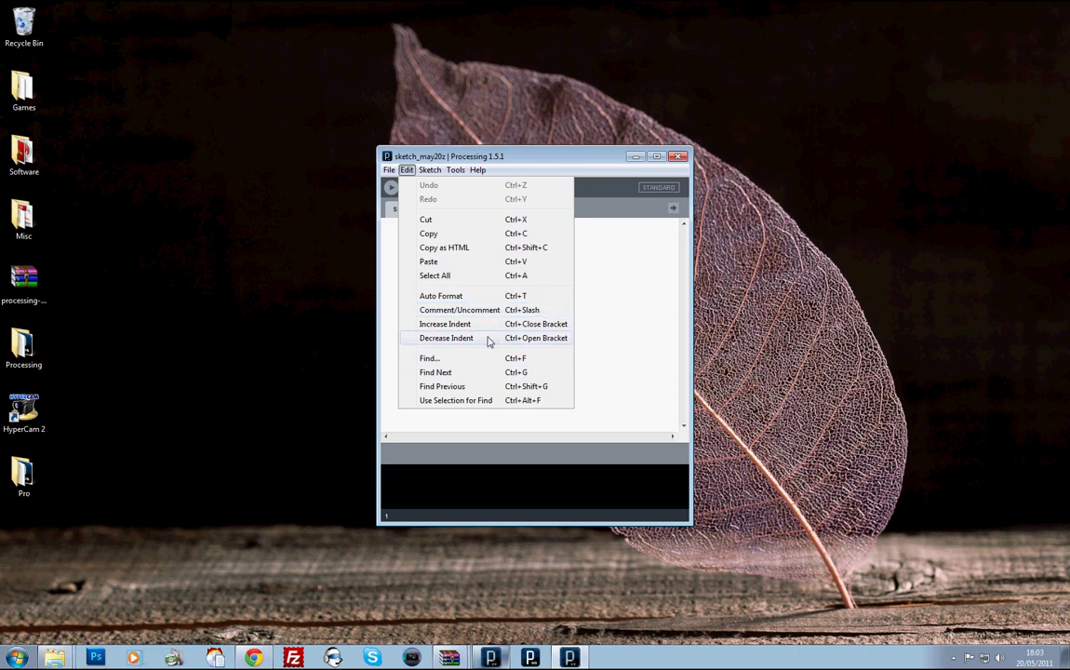
pyautogui.click(445, 297)
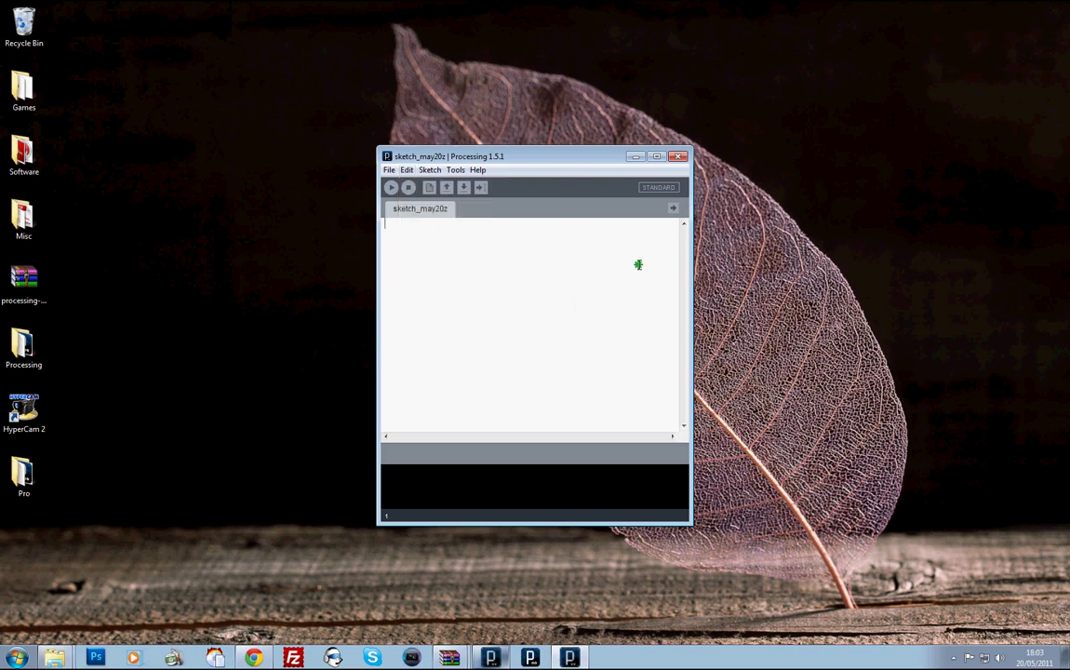
pyautogui.write('void setuop')
pyautogui.write('p(){')
pyautogui.press('Return')
pyautogui.press('Return')
pyautogui.write('}')
# Set the editor font size to 18 in the preferences and save the change
pyautogui.click(455, 170)
pyautogui.click(455, 169)
pyautogui.click(430, 169)
pyautogui.click(407, 170)
pyautogui.click(389, 169)
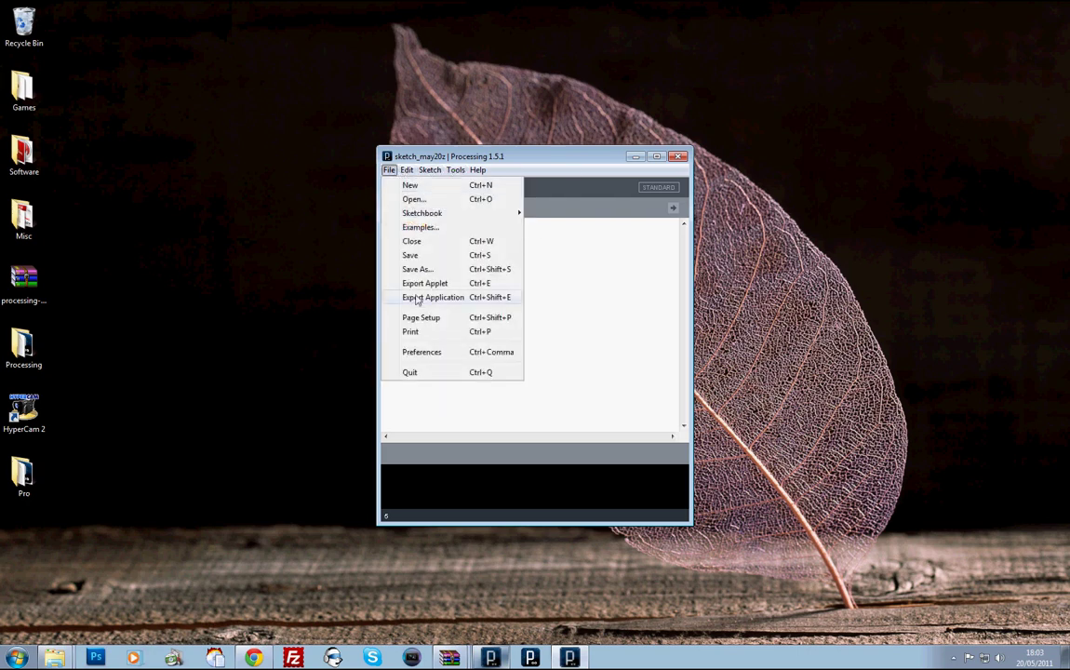
pyautogui.click(423, 354)
pyautogui.moveTo(472, 271); pyautogui.dragTo(434, 275)
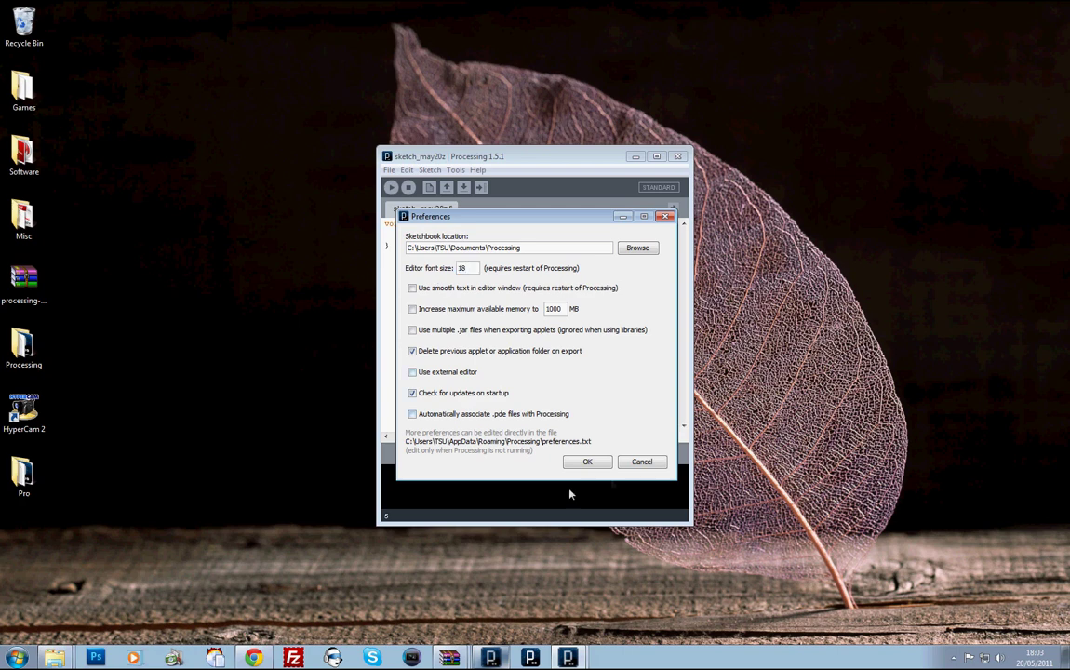
pyautogui.click(595, 462)
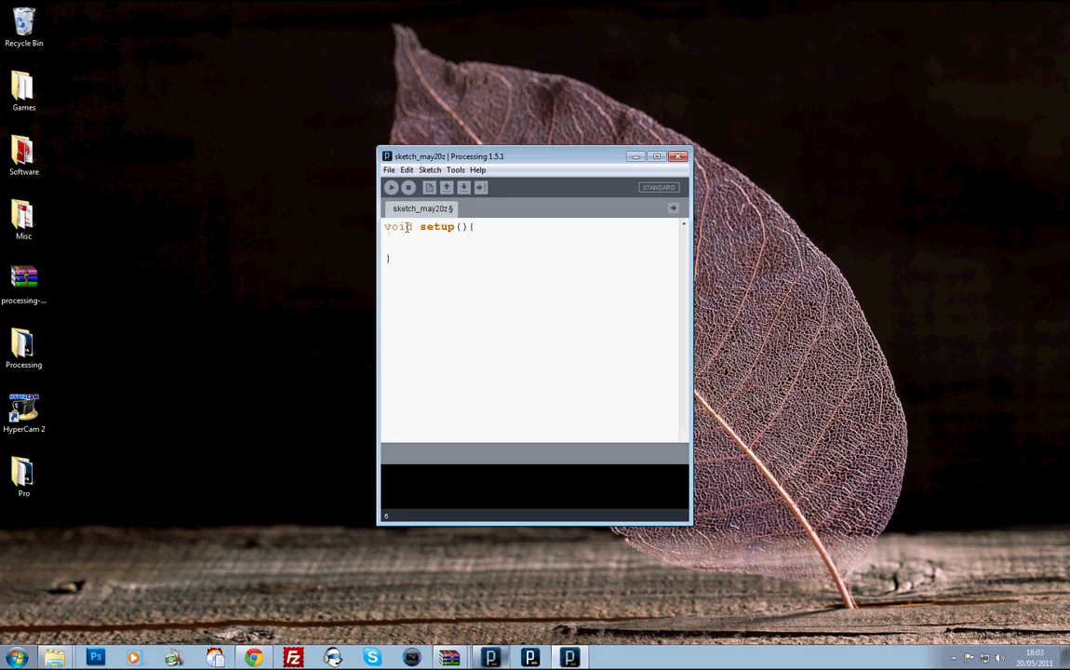
# Add an empty void draw(){ } function below setup()
pyautogui.press('Return')
pyautogui.write('void draw(){  ')
pyautogui.write('}')
# Add size(400,400); inside setup(), run the sketch and close its output window
pyautogui.click(396, 240)
pyautogui.write('size(4);')
pyautogui.press('Left')
pyautogui.press('Left')
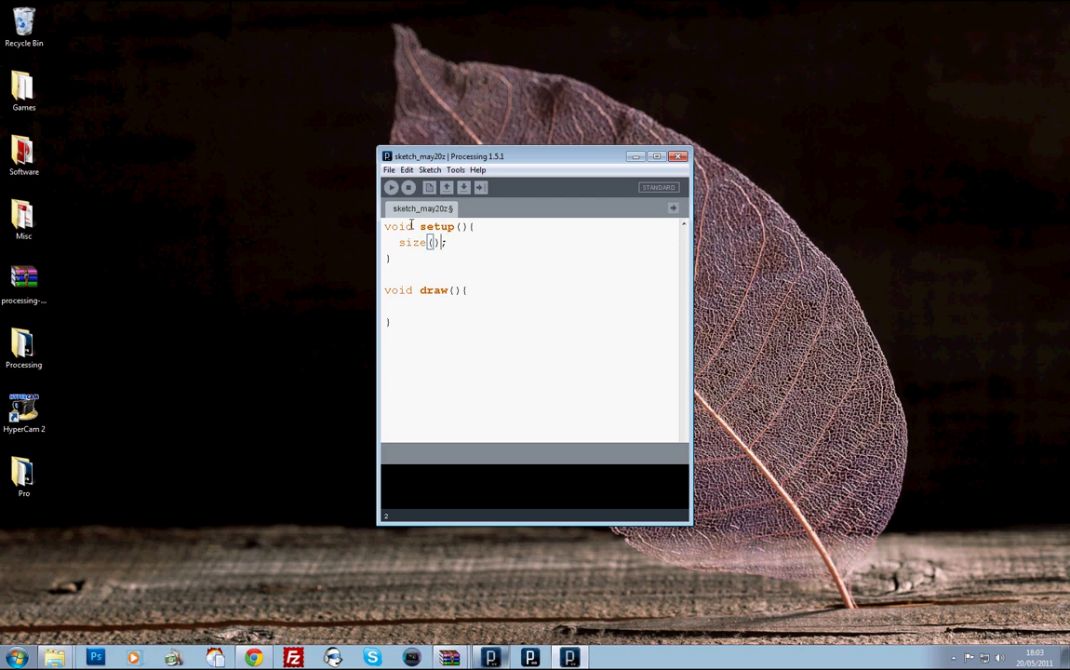
pyautogui.write('400,400')
pyautogui.click(391, 188)
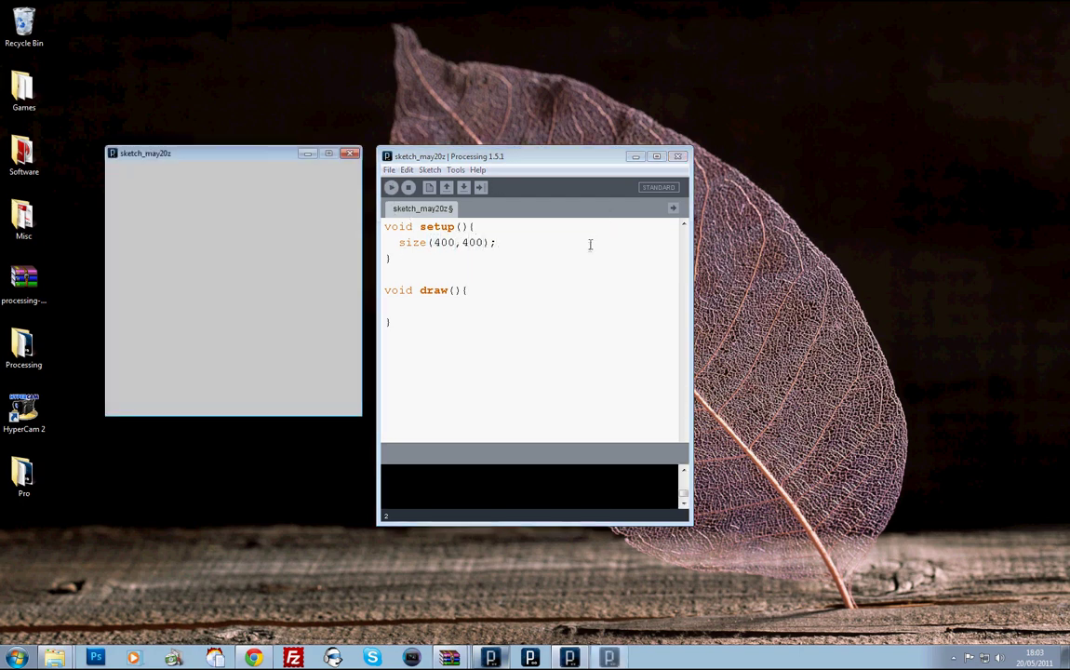
pyautogui.click(350, 152)
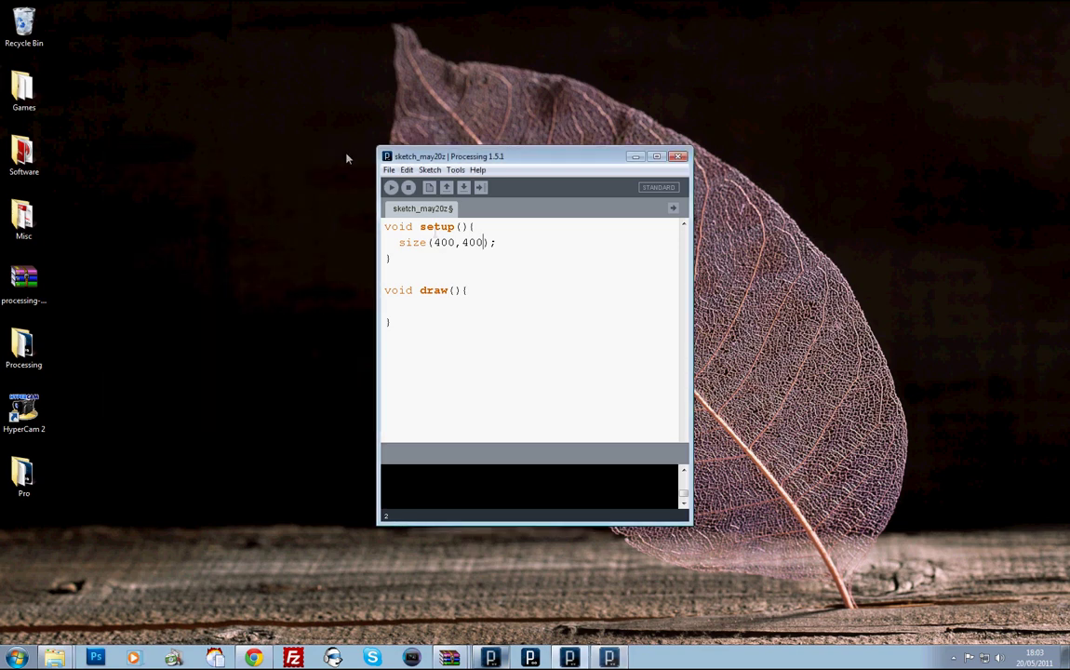
# Remove the indentation in front of the size(400,400); line in setup()
pyautogui.moveTo(399, 243); pyautogui.dragTo(394, 258)
pyautogui.press('Left')
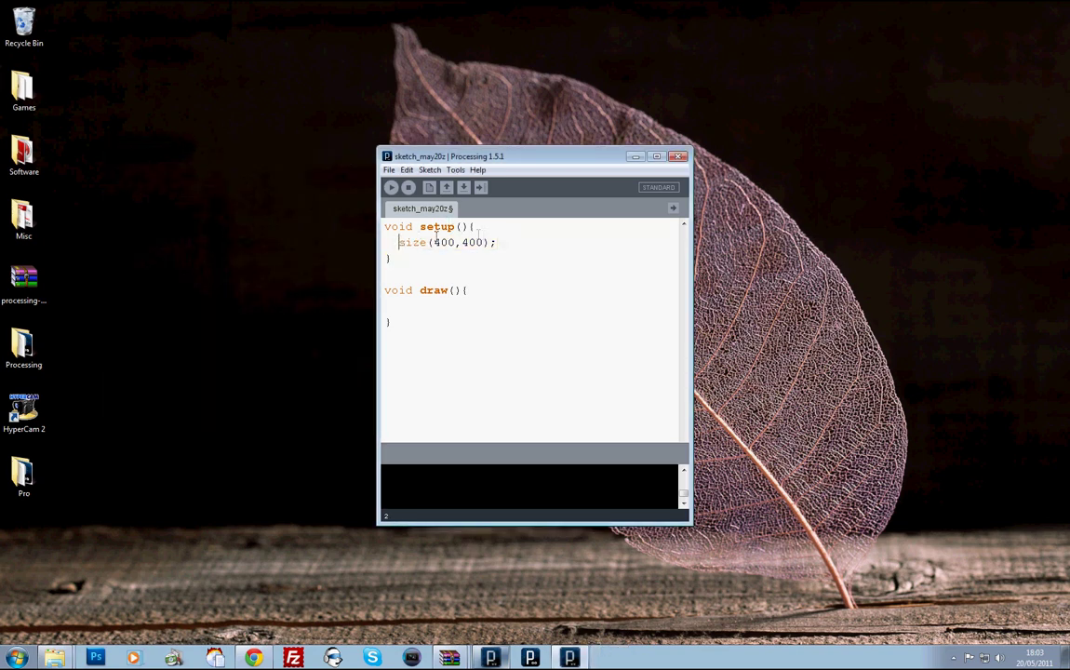
pyautogui.press('BackSpace')
pyautogui.press('BackSpace')
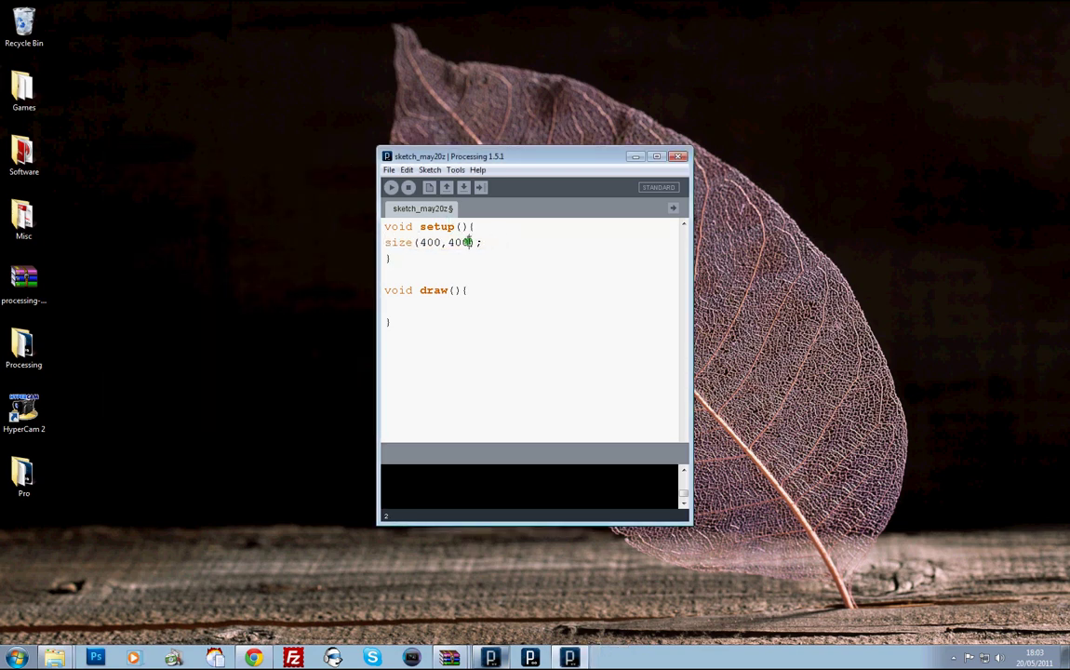
# Write an ellipse(); call without arguments inside the draw() function
pyautogui.click(444, 303)
pyautogui.press('BackSpace')
pyautogui.press('BackSpace')
pyautogui.write('ellipse();')
# Declare the integer variable with int i; on the line above draw()
pyautogui.press('Down')
pyautogui.press('Up')
pyautogui.press('Up')
pyautogui.press('Up')
pyautogui.press('Up')
pyautogui.write('int i')
# Initialize the variable by adding i = 0; on a new line below size(400,400); in setup()
pyautogui.click(493, 226)
pyautogui.press('Right')
pyautogui.press('Right')
pyautogui.press('Return')
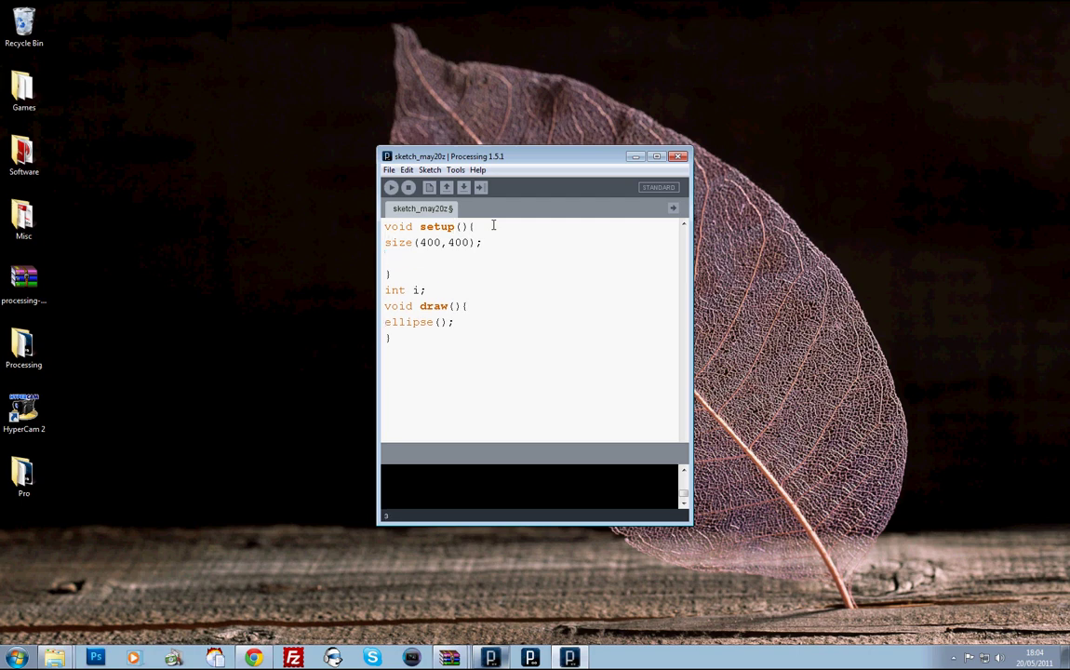
pyautogui.write('i = 0;')
pyautogui.click(443, 322)
pyautogui.write('40, 40,')
pyautogui.press('BackSpace')
pyautogui.press('BackSpace')
pyautogui.press('BackSpace')
pyautogui.press('BackSpace')
pyautogui.press('BackSpace')
pyautogui.press('BackSpace')
pyautogui.press('BackSpace')
pyautogui.press('BackSpace')
# Enter i, height/2 and 50 as the first three arguments of the ellipse() call in draw()
pyautogui.write('i')
pyautogui.write(', ')
pyautogui.write('40')
pyautogui.press('BackSpace')
pyautogui.press('BackSpace')
pyautogui.write('height/2, 50m')
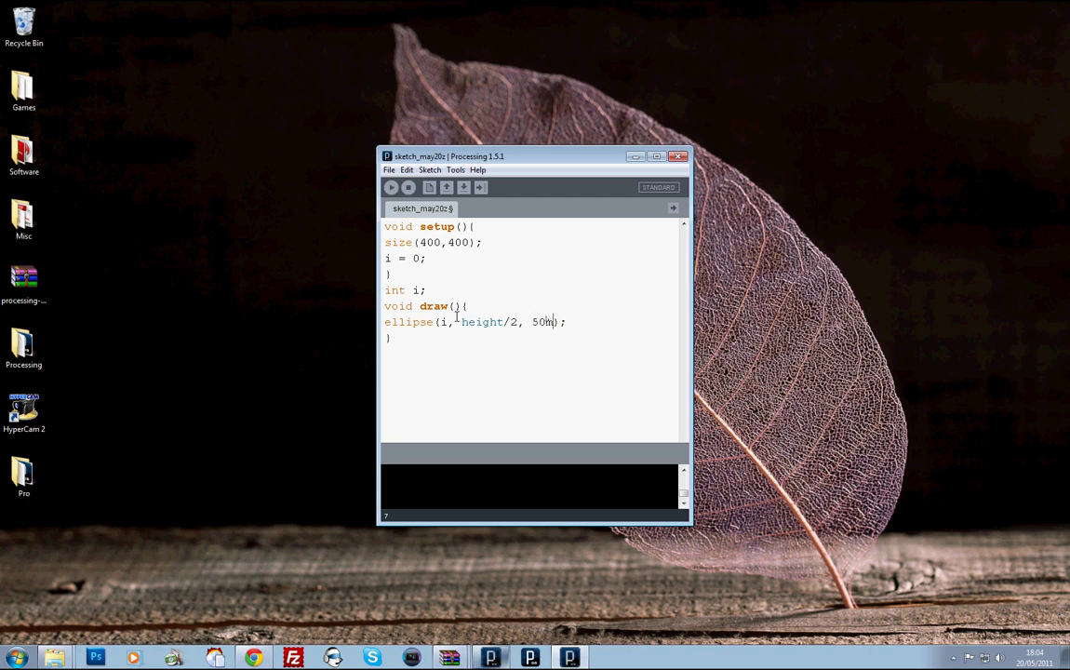